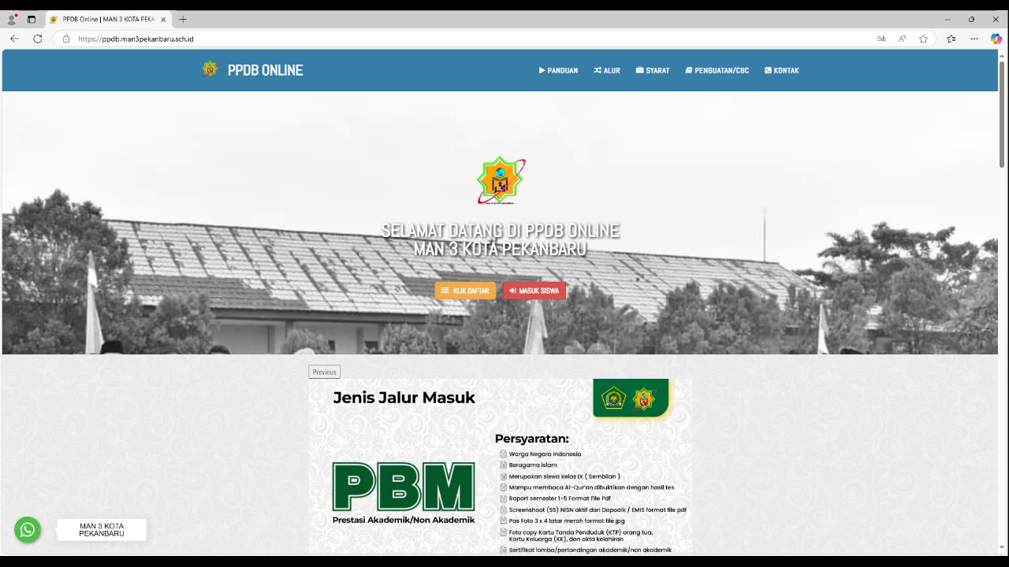
Step: Look over the PPDB Online home page and open the new student registration form
scroll(500, 315, down, 10)
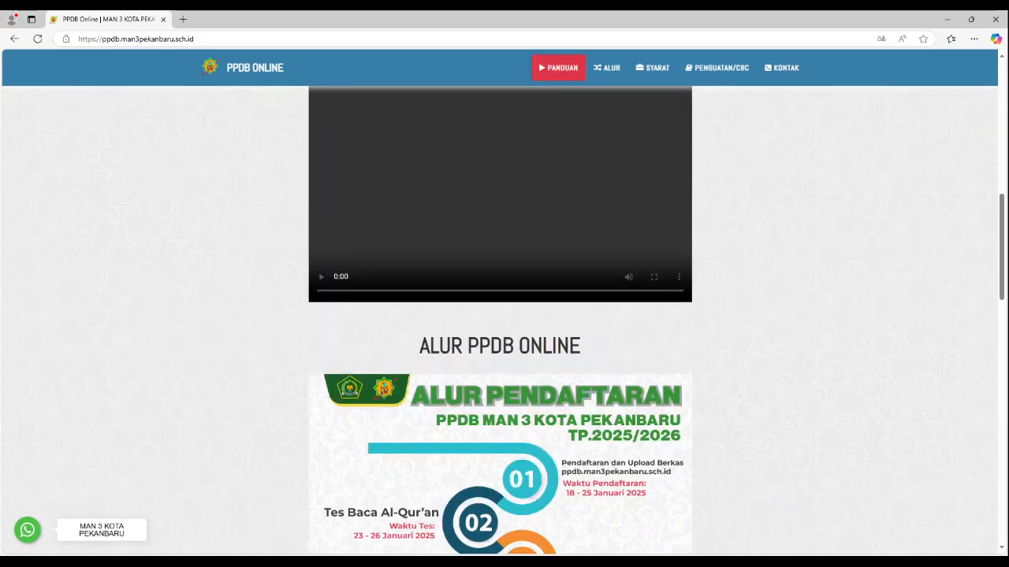
scroll(499, 316, down, 8)
scroll(500, 315, up, 12)
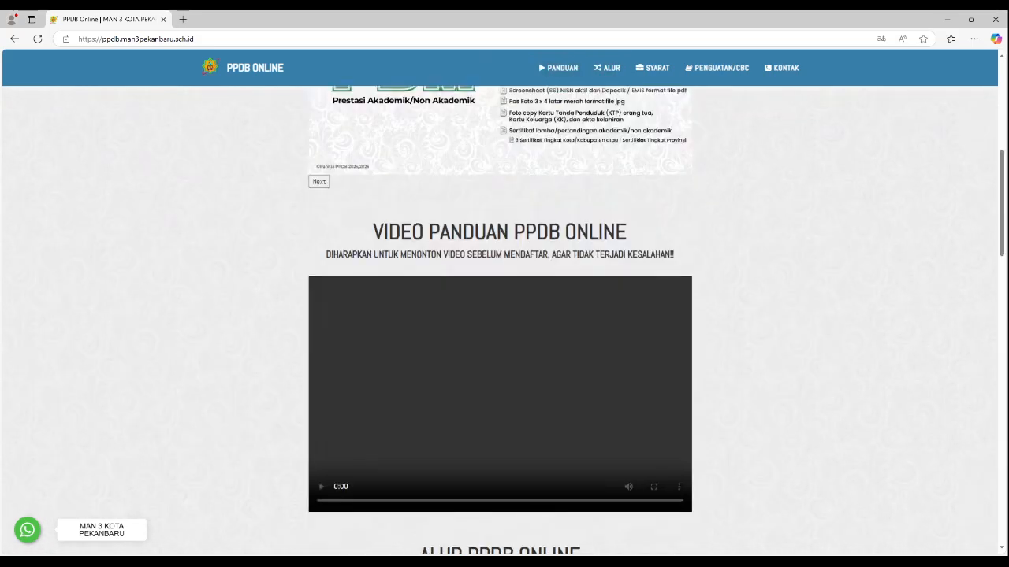
scroll(500, 315, up, 6)
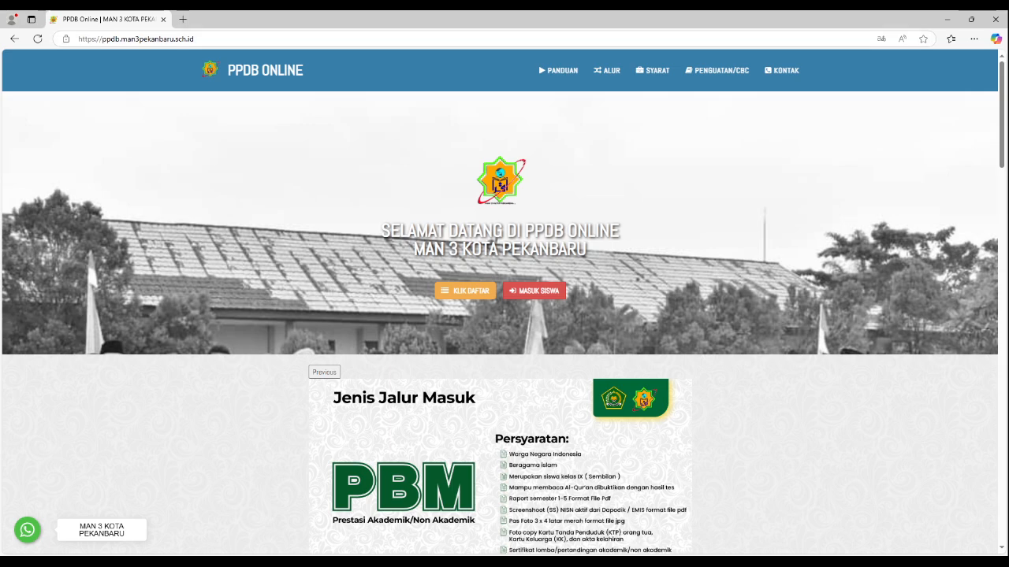
click(465, 291)
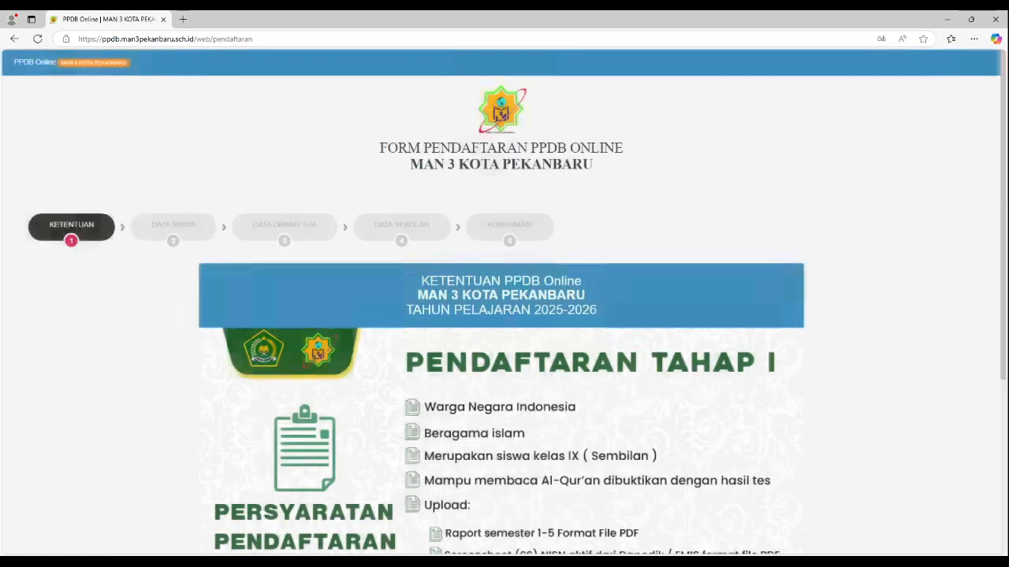
Step: Review the registration requirements, agree to the PPDB Online terms and conditions, and proceed to the student data section
scroll(504, 315, down, 1)
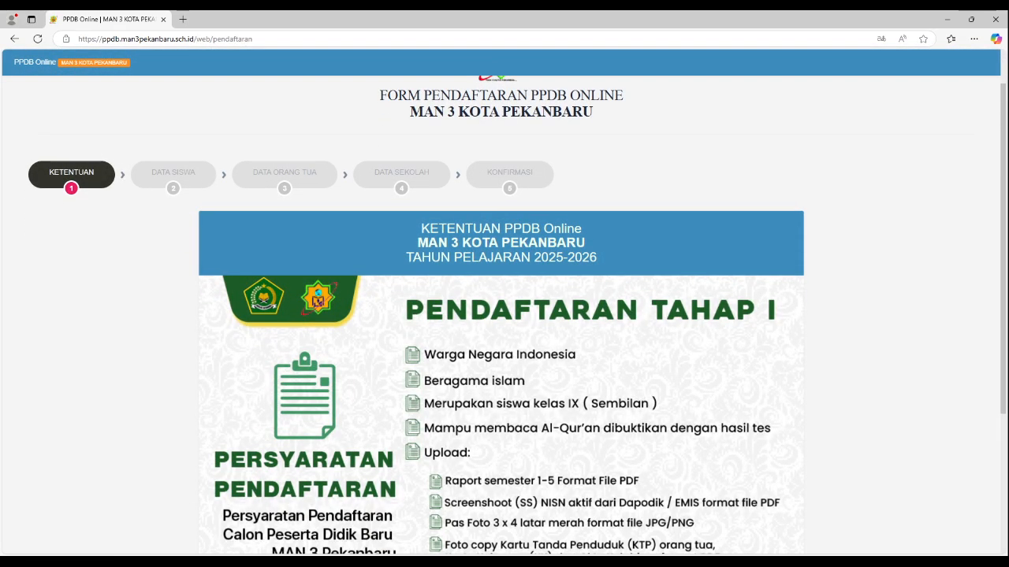
scroll(504, 315, down, 2)
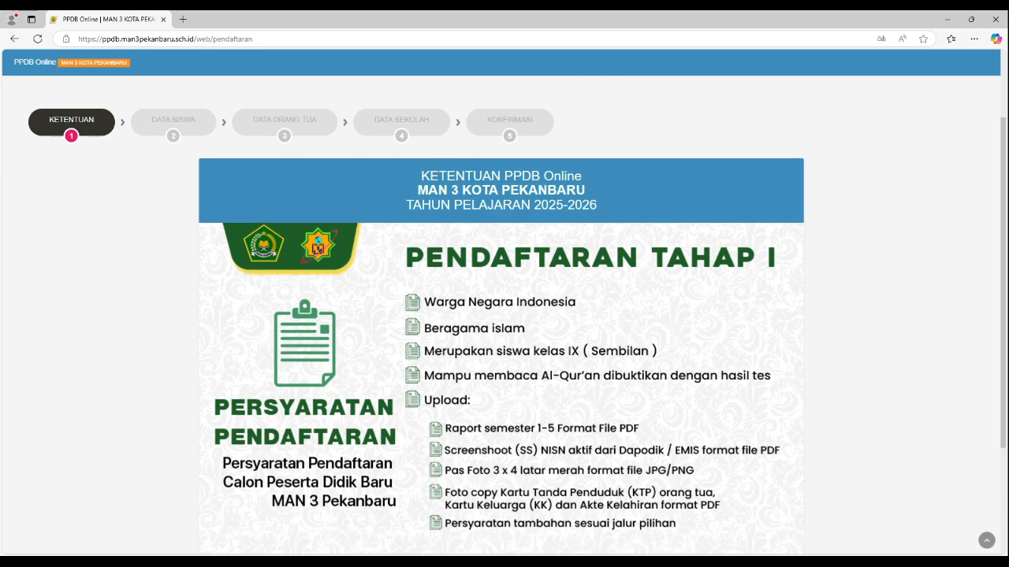
scroll(505, 316, down, 1)
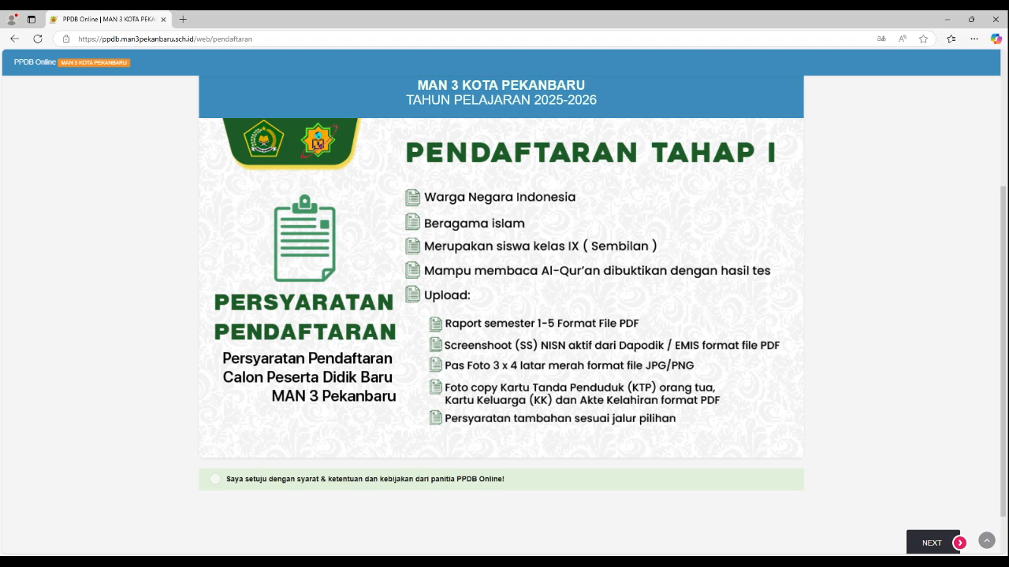
scroll(501, 316, down, 1)
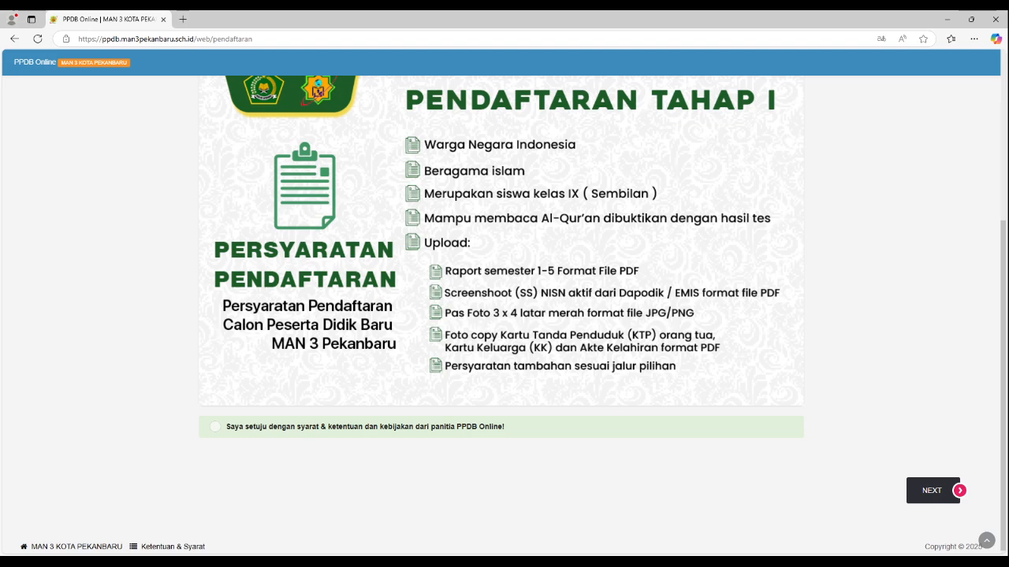
scroll(501, 315, up, 5)
scroll(501, 316, down, 5)
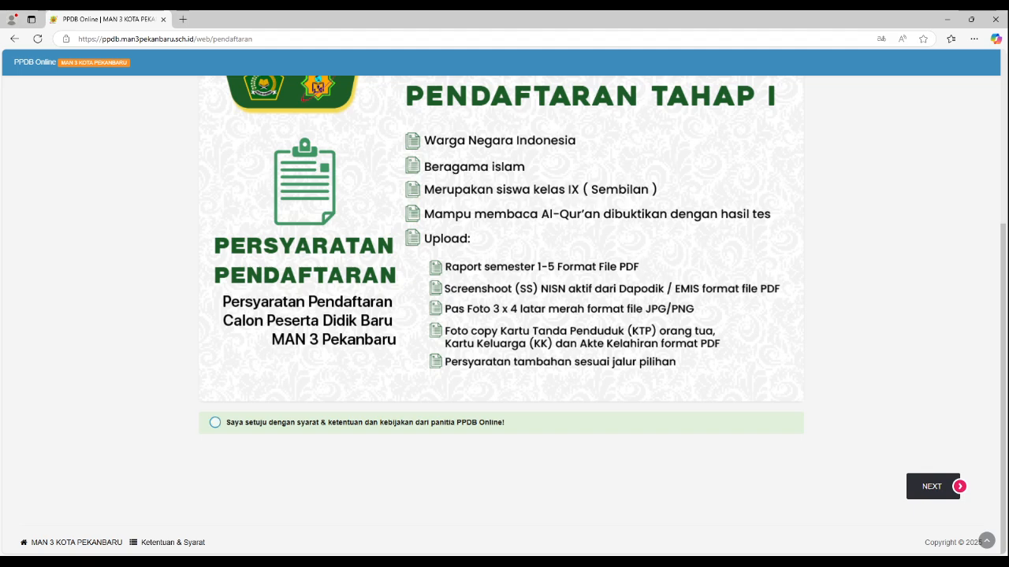
click(215, 423)
scroll(501, 315, up, 3)
scroll(501, 315, down, 3)
click(932, 486)
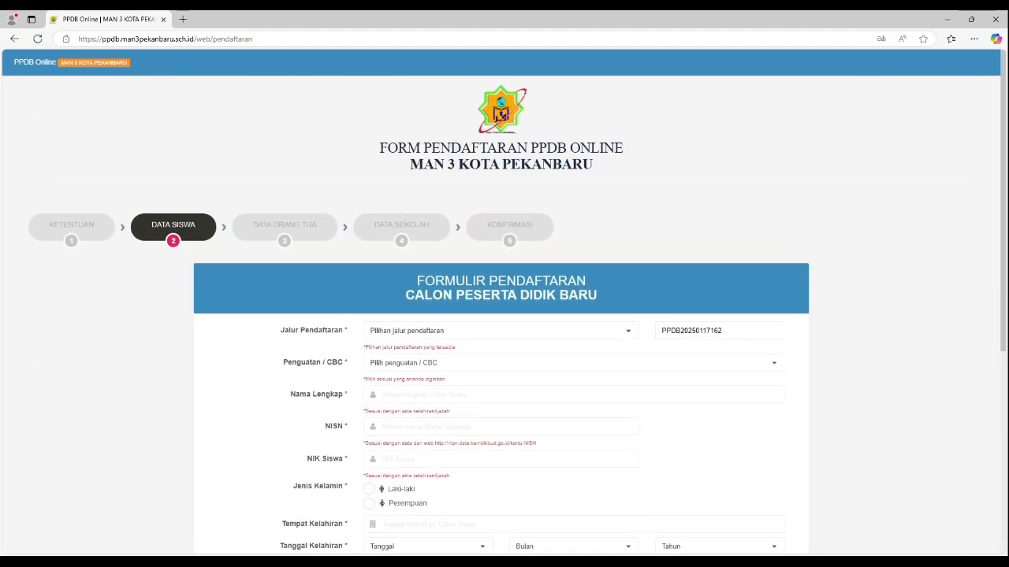
Step: Set the registration path (Jalur Pendaftaran) to PSU(Penerimaan Siswa Unggulan)
click(500, 331)
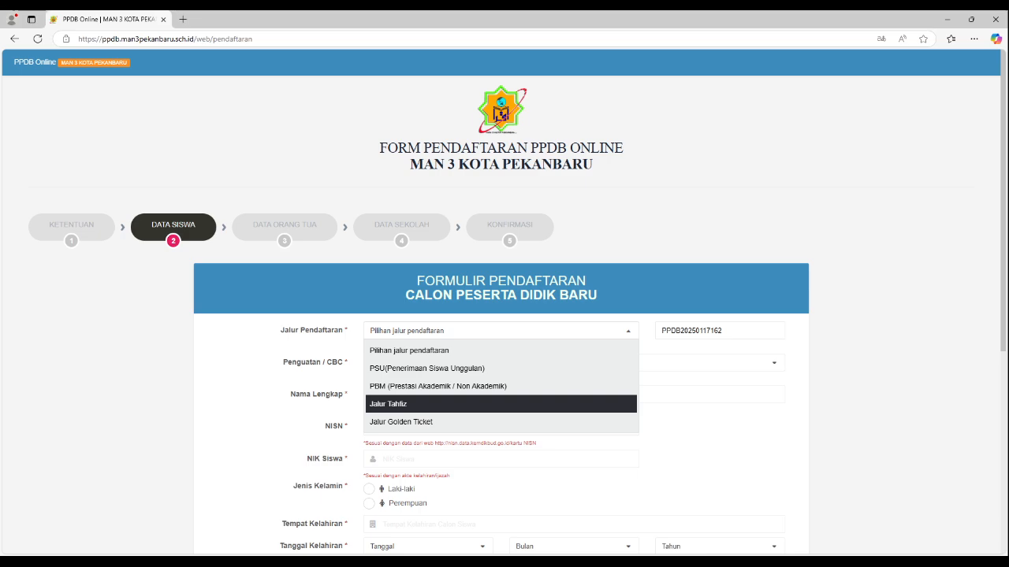
key(Down)
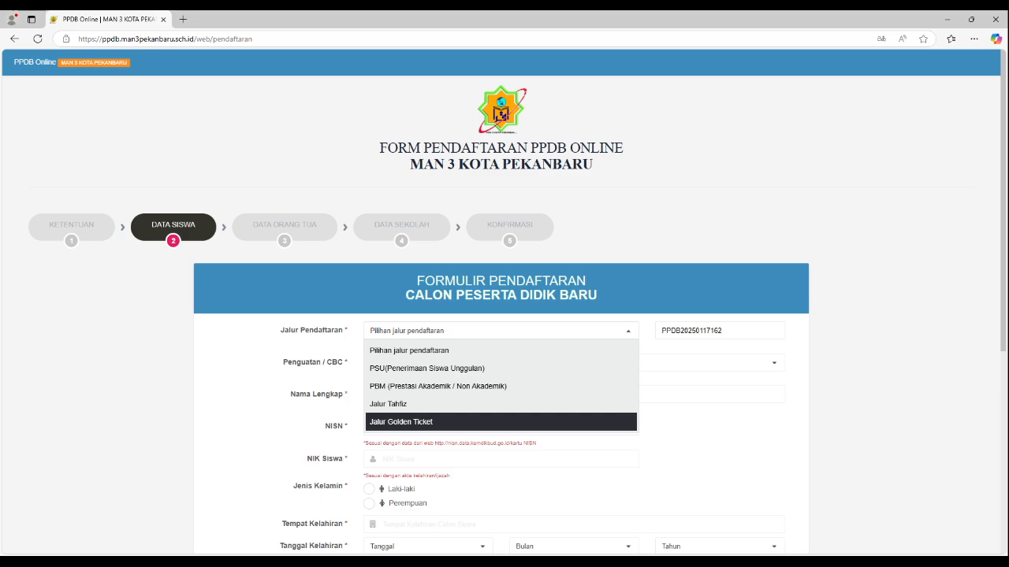
key(Up)
key(Up)
key(Up)
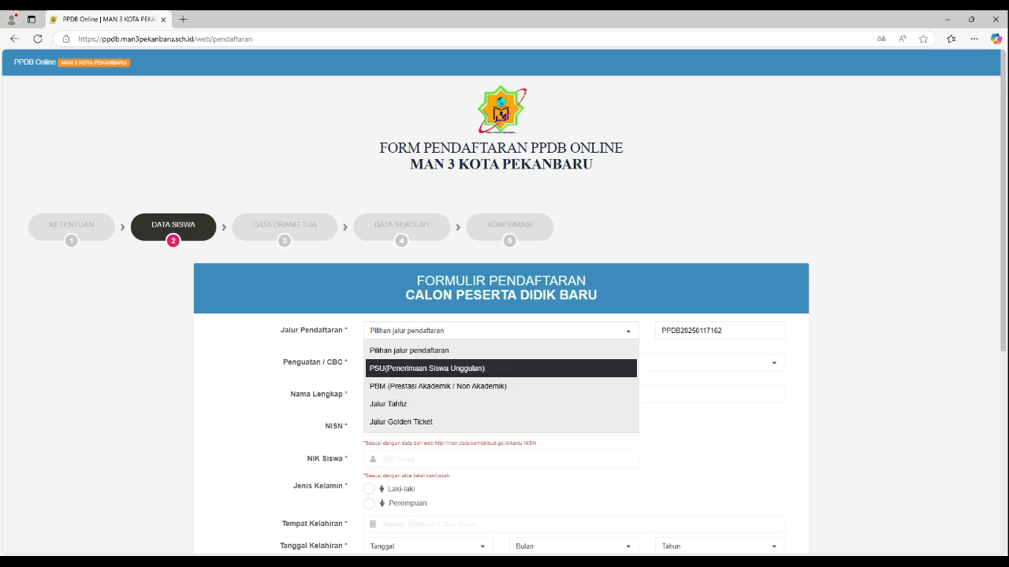
key(Return)
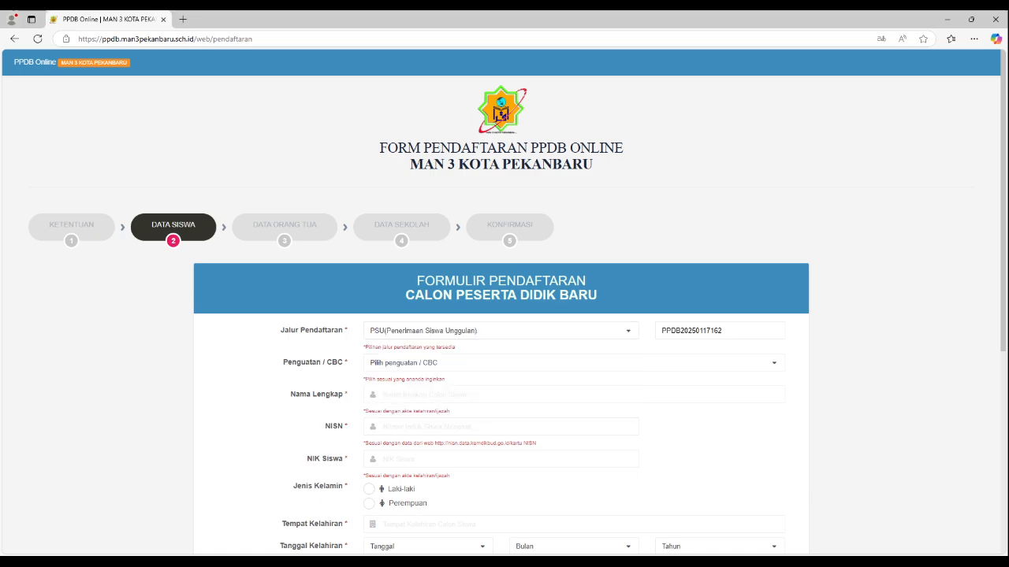
Step: Go through the available Penguatan / CBC options and choose Olimpiade
click(573, 363)
key(Down)
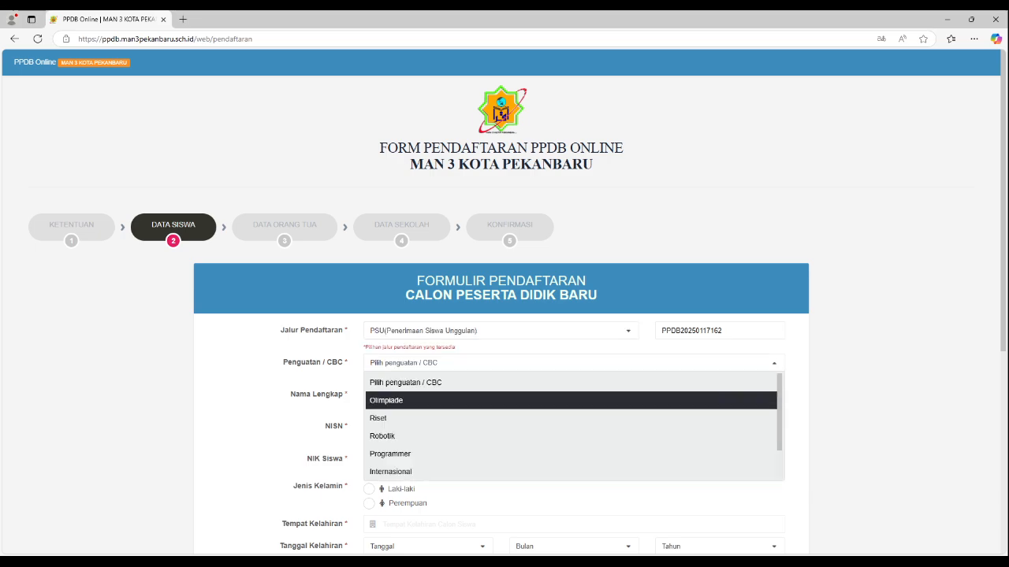
key(Down)
key(Up)
scroll(574, 400, down, 1)
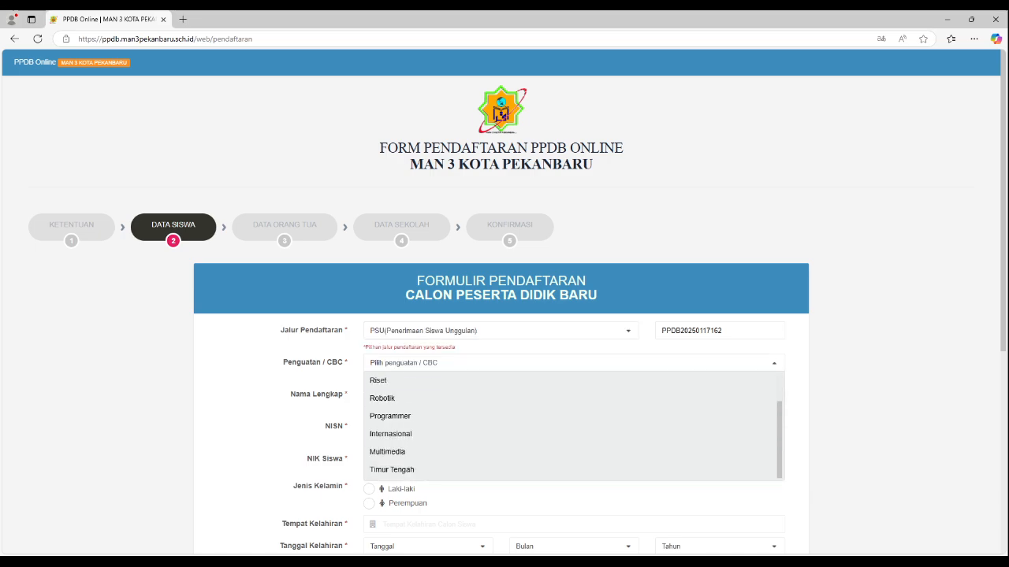
scroll(574, 401, up, 1)
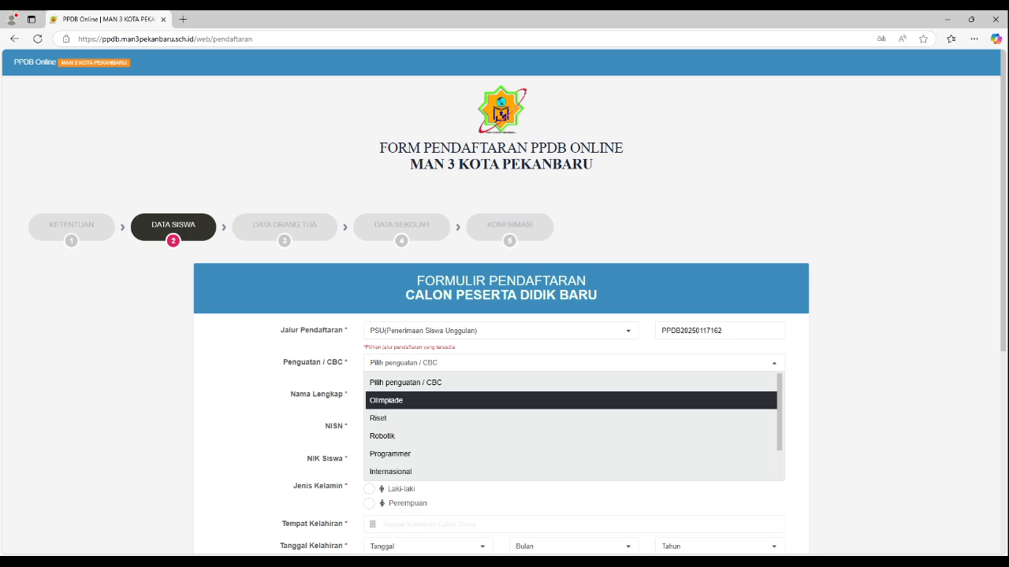
key(Down)
key(Down)
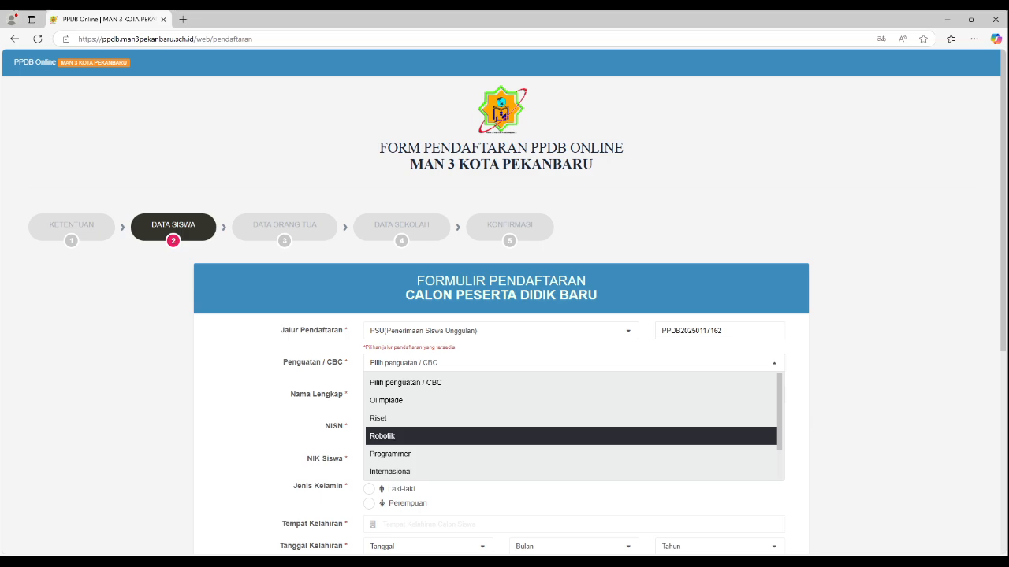
key(Up)
key(Down)
key(Down)
key(Down)
key(Down)
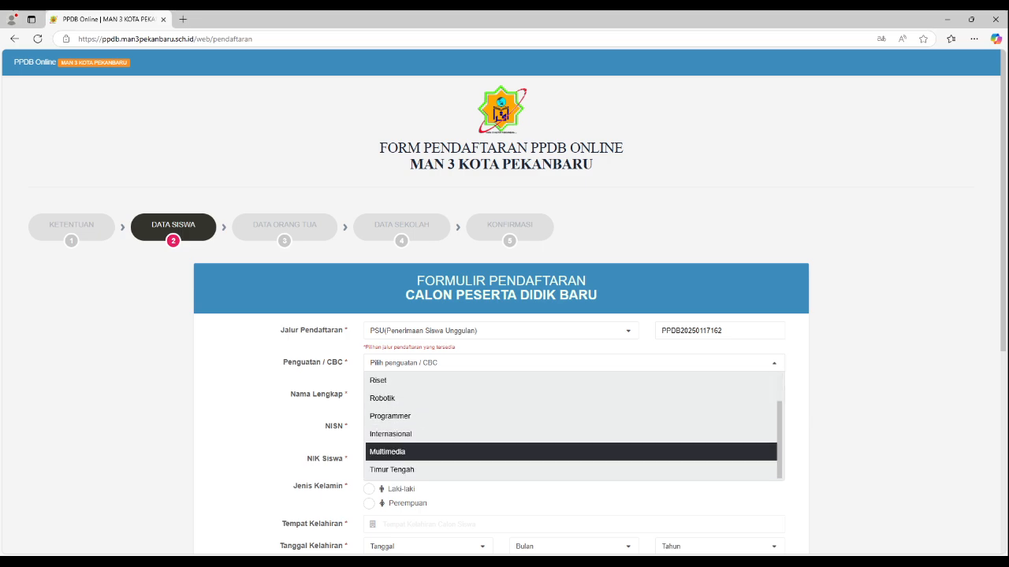
key(Up)
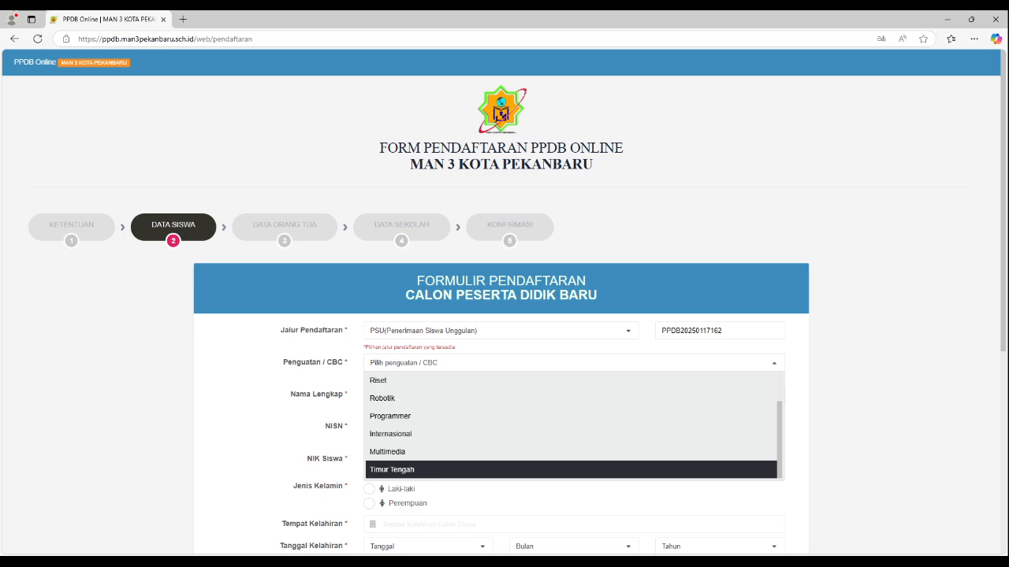
key(Up)
key(Up)
key(Up)
key(Up)
key(Up)
scroll(572, 418, down, 1)
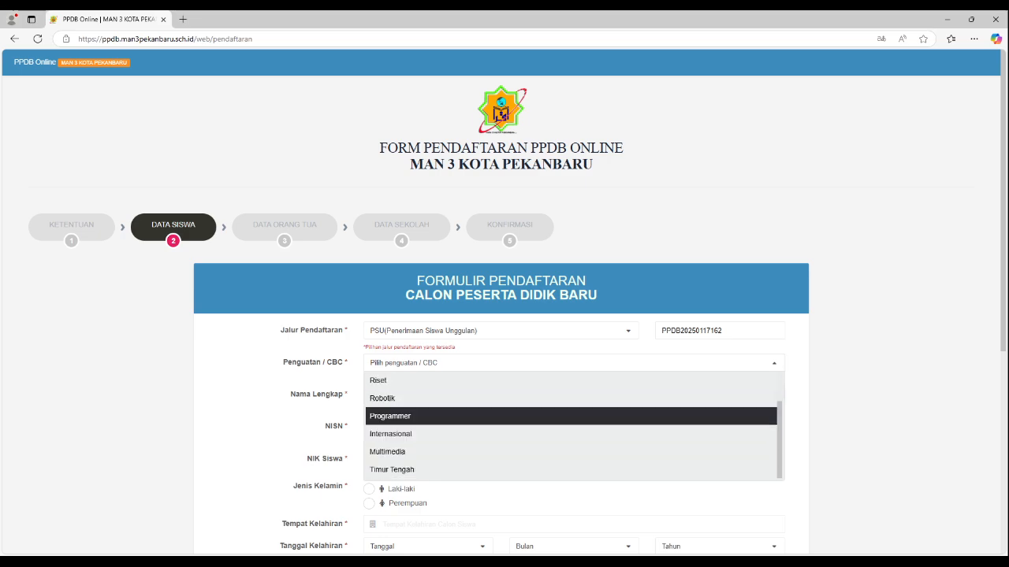
scroll(571, 426, up, 1)
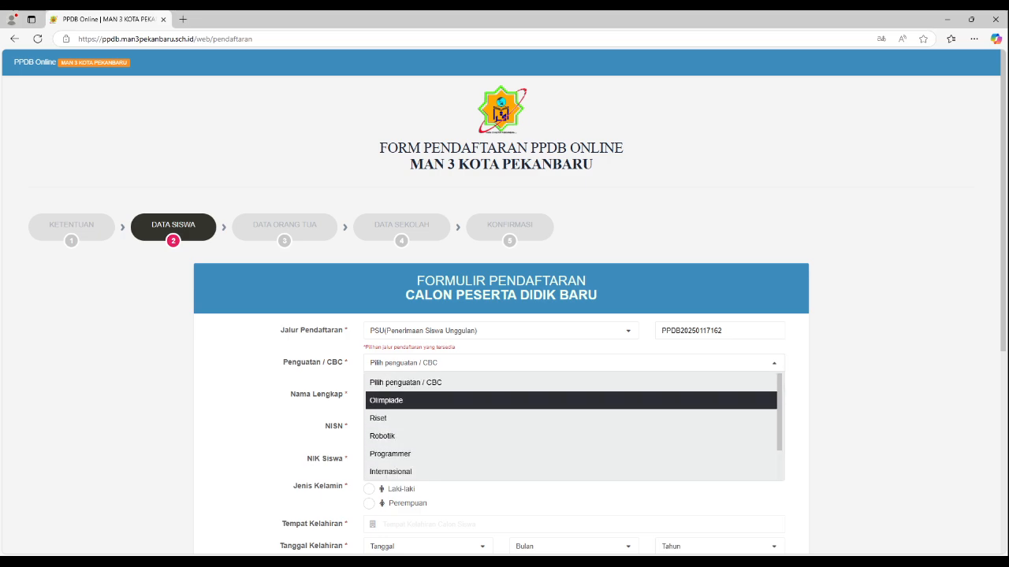
key(Return)
Step: Enter the prospective student's full name in Nama Lengkap
key(Tab)
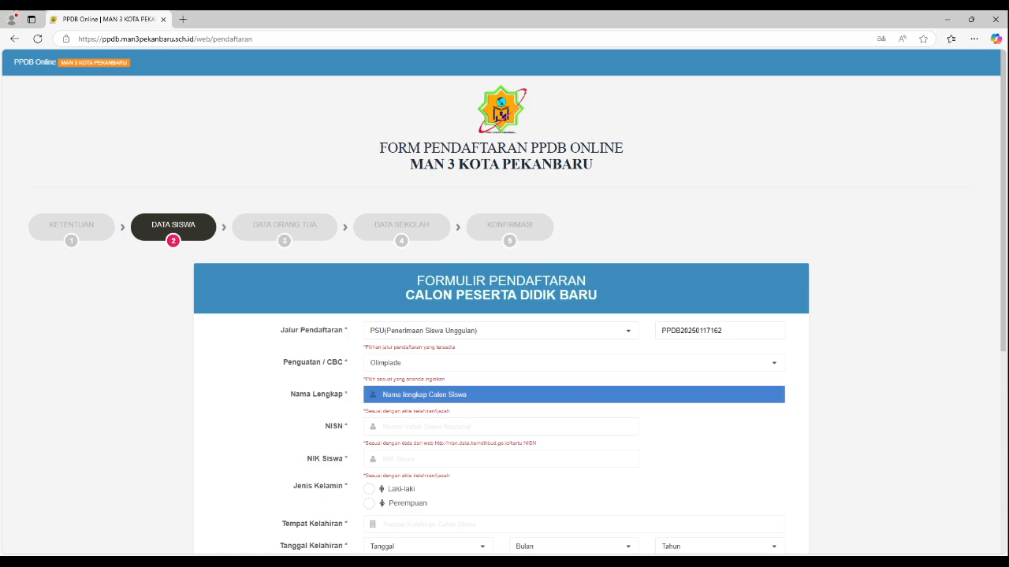
Step: Fill in the student's national student number (NISN) and national identity number (NIK Siswa)
key(Tab)
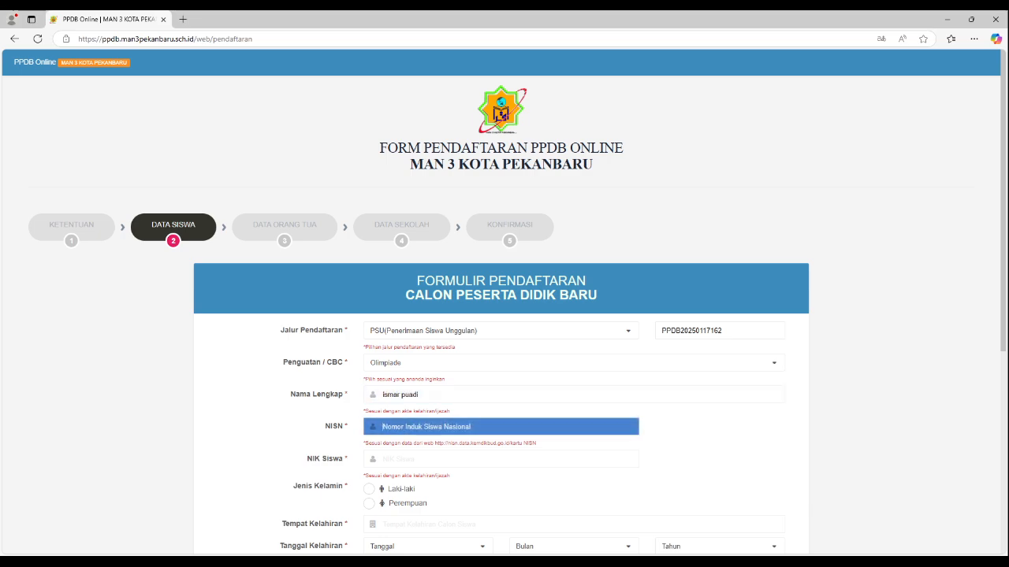
key(Tab)
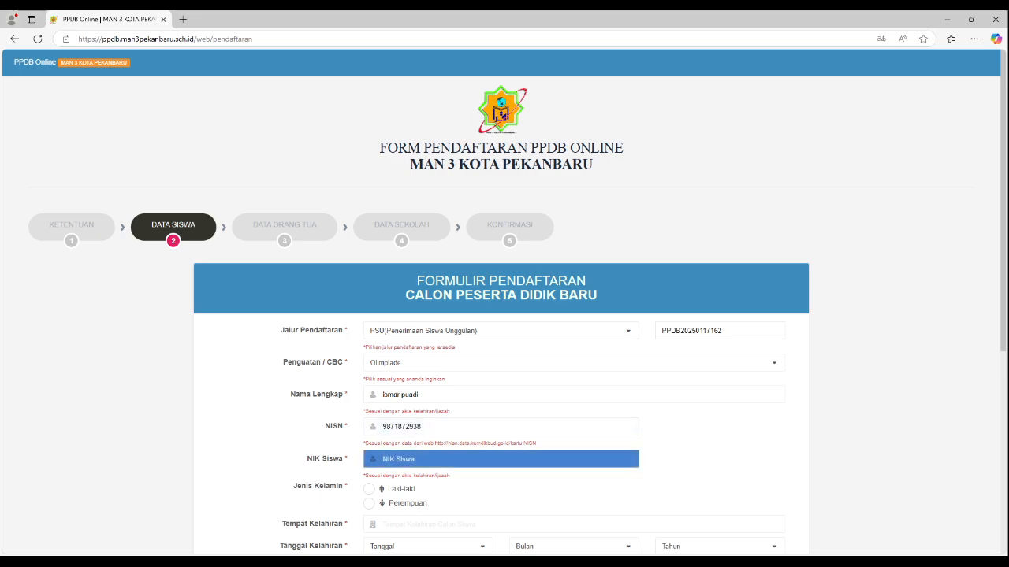
Step: Set the student's gender to Laki-laki and enter pekanbaru as the place of birth
scroll(369, 488, down, 2)
click(369, 385)
click(426, 419)
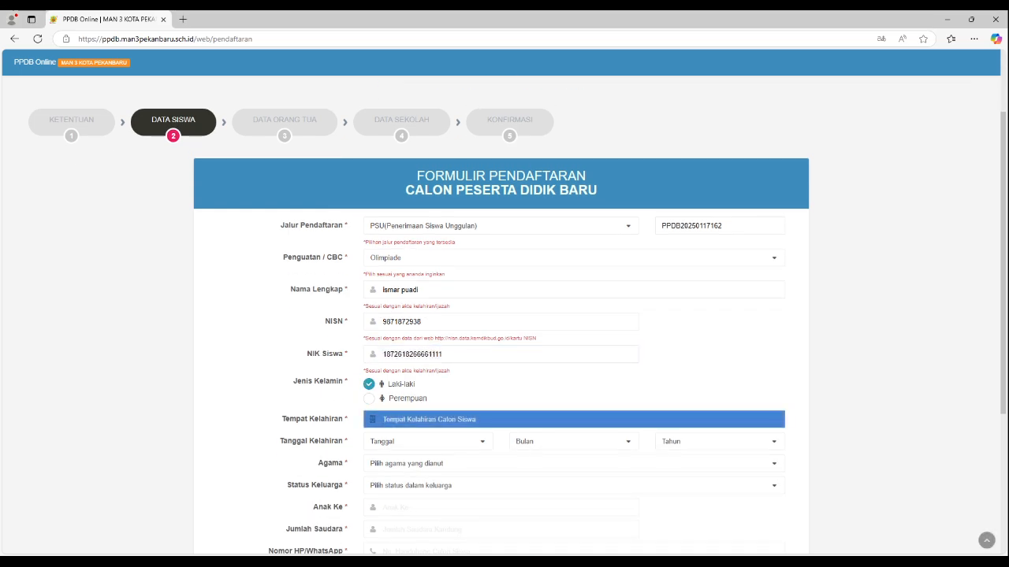
text(pekanbaru)
Step: Choose the day, month and year of the student's date of birth
click(428, 442)
click(428, 350)
click(573, 442)
click(573, 422)
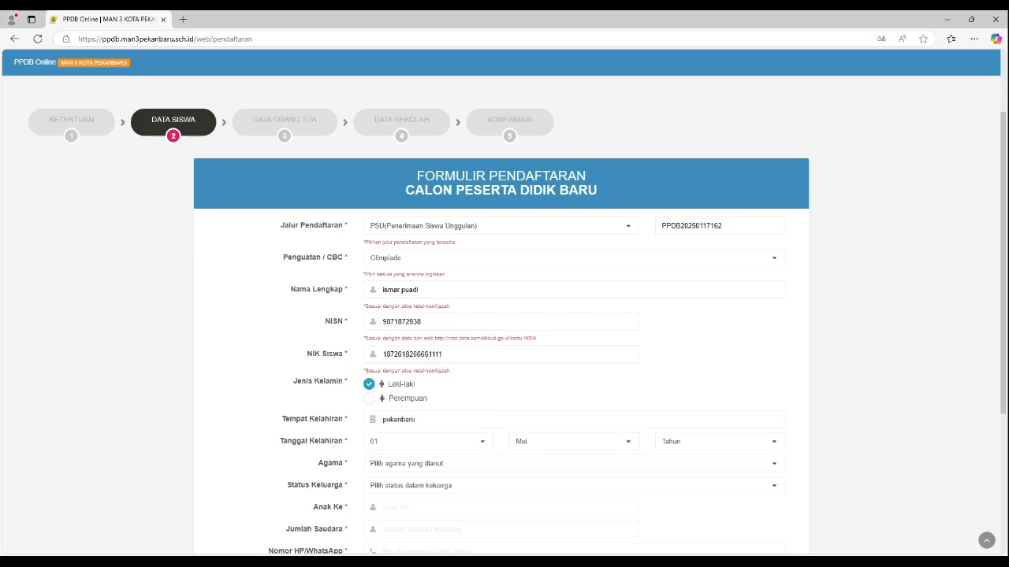
click(719, 441)
scroll(718, 403, down, 5)
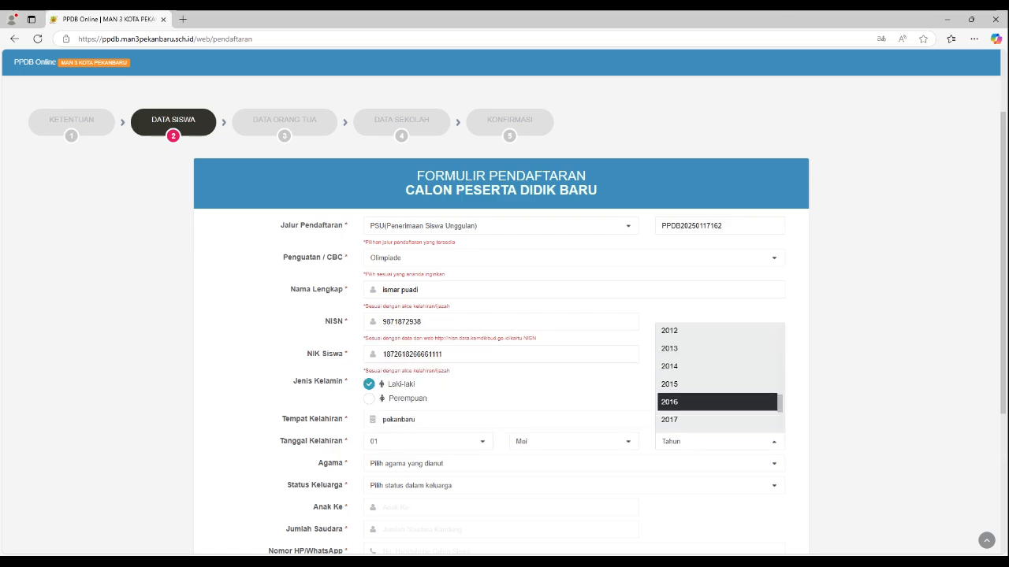
scroll(716, 377, up, 5)
click(716, 377)
Step: Set the religion (Agama) to Islam and the family status (Status Keluarga) to Anak Kandung
scroll(716, 377, down, 1)
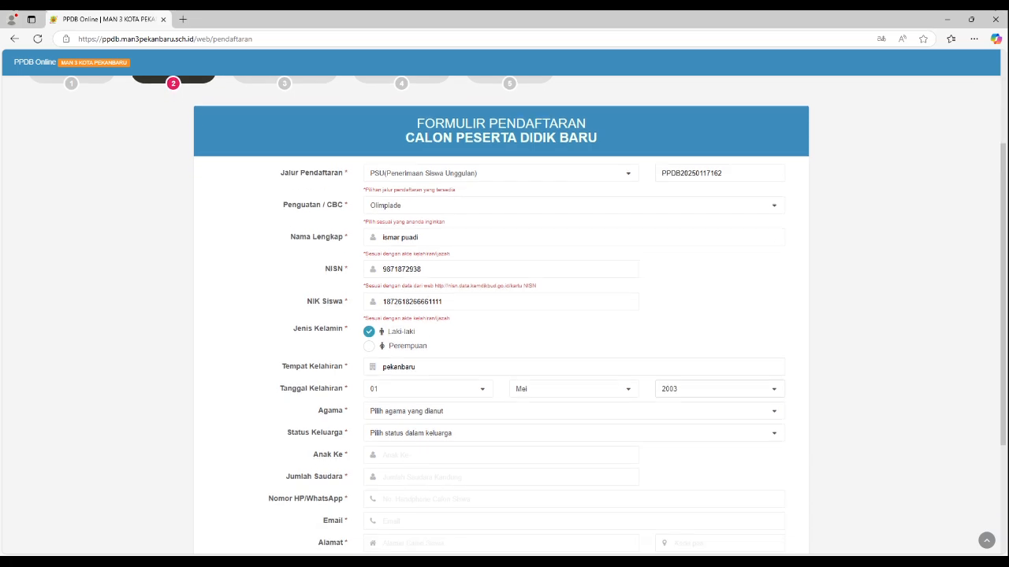
click(567, 410)
click(394, 446)
click(567, 433)
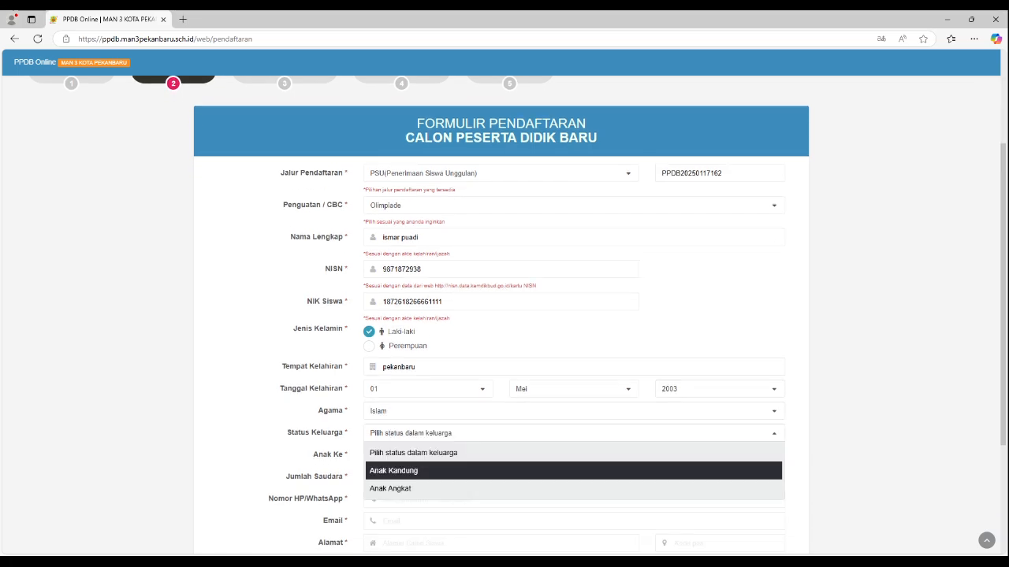
click(394, 471)
Step: Enter 1 for the student's birth order (Anak Ke) and 2 for the number of siblings (Jumlah Saudara)
click(473, 455)
text(1)
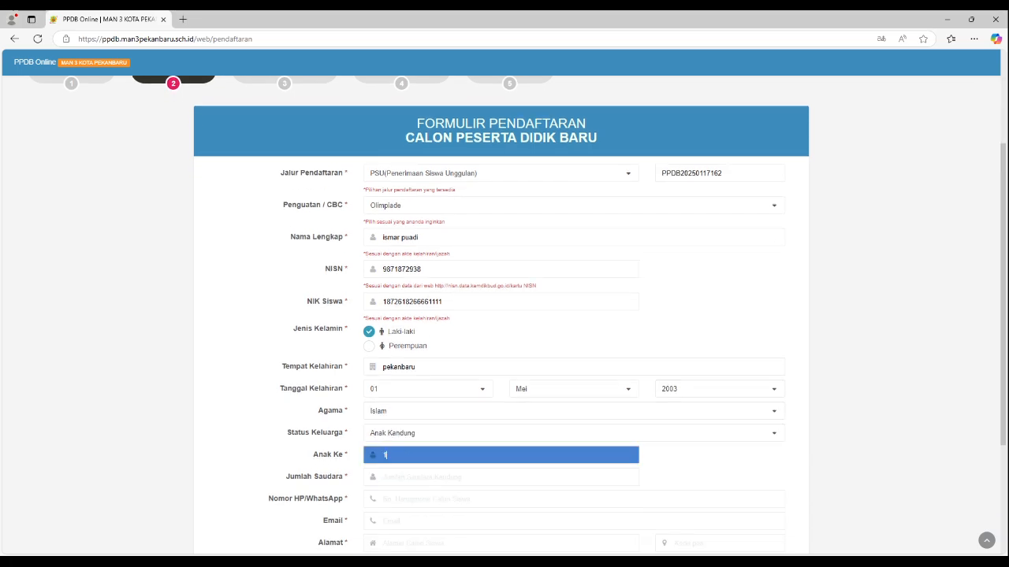
key(Tab)
text(2)
Step: Enter the student's phone/WhatsApp number
scroll(504, 315, down, 1)
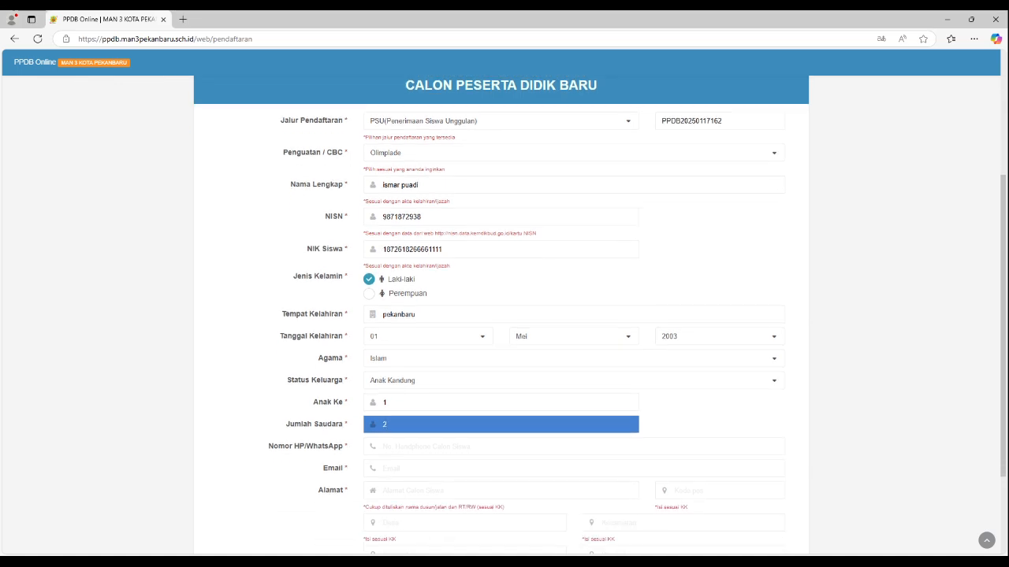
key(Tab)
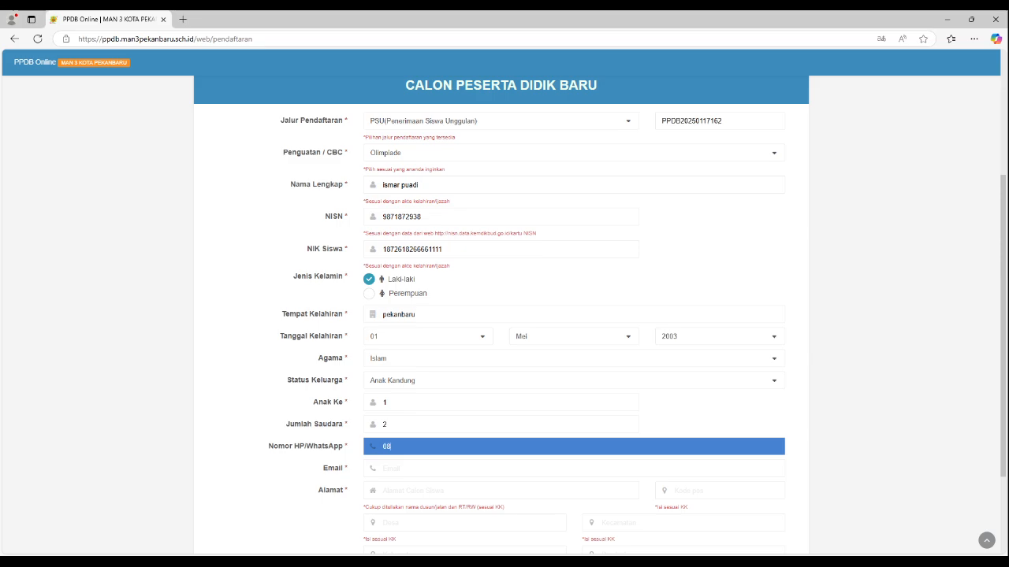
Step: Fill in the student's e-mail address from the saved suggestions
key(Tab)
key(Down)
key(Down)
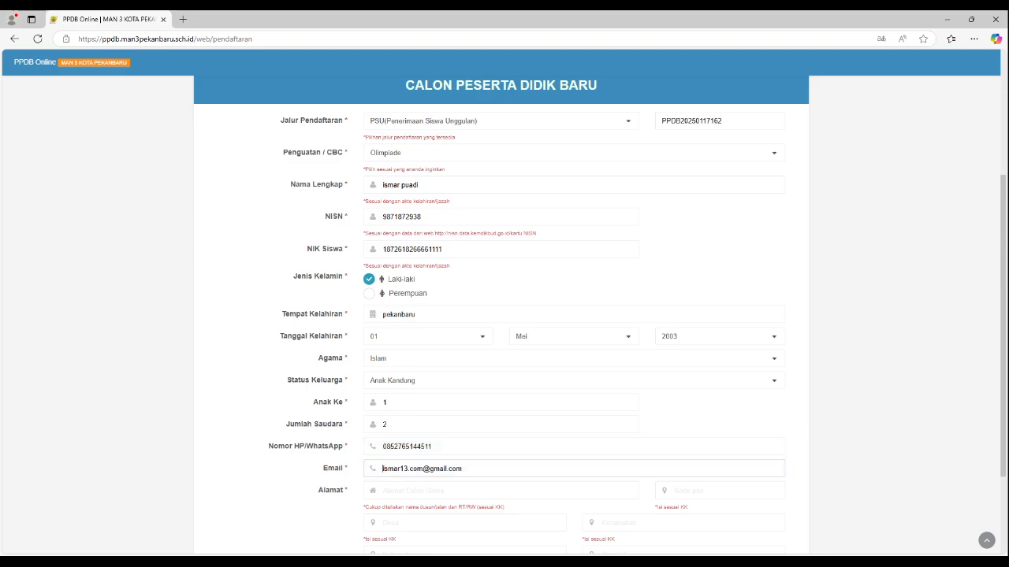
key(Return)
Step: Enter the student's street address (Alamat) and postal code (Kode Pos)
scroll(501, 438, down, 1)
click(500, 438)
text(jl.raja)
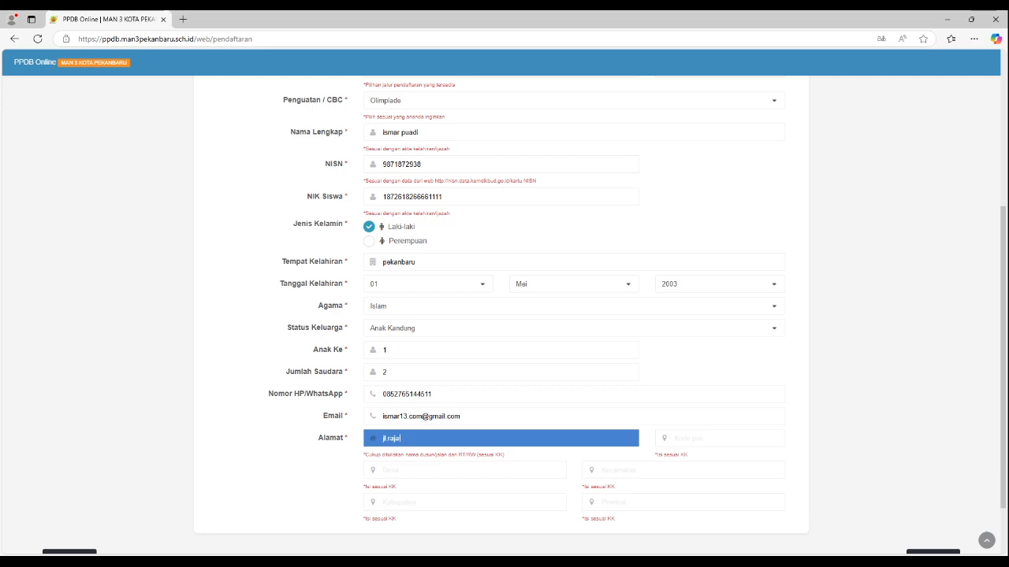
text(wali saki)
key(Tab)
text(2)
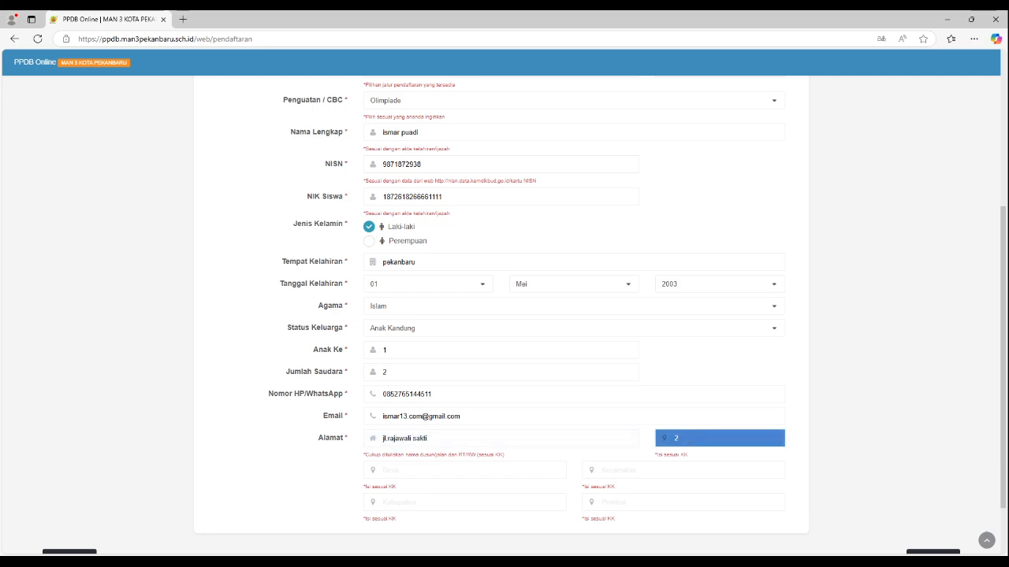
text(8293)
key(Tab)
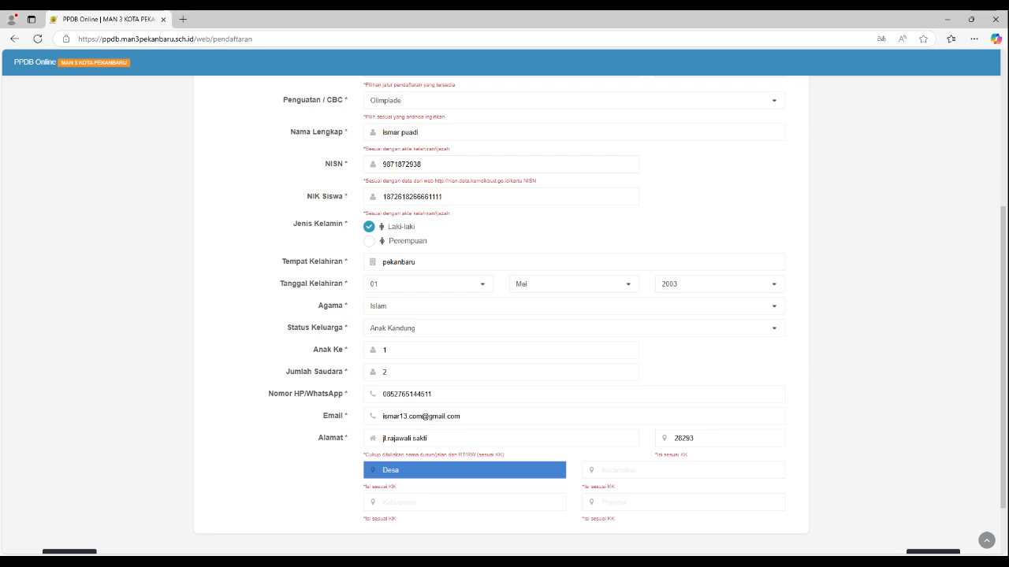
Step: Complete the student's address with the village (Desa), district (Kecamatan), regency (Kabupaten) and province (Provinsi)
text(simpang baru)
key(Tab)
text(tampan)
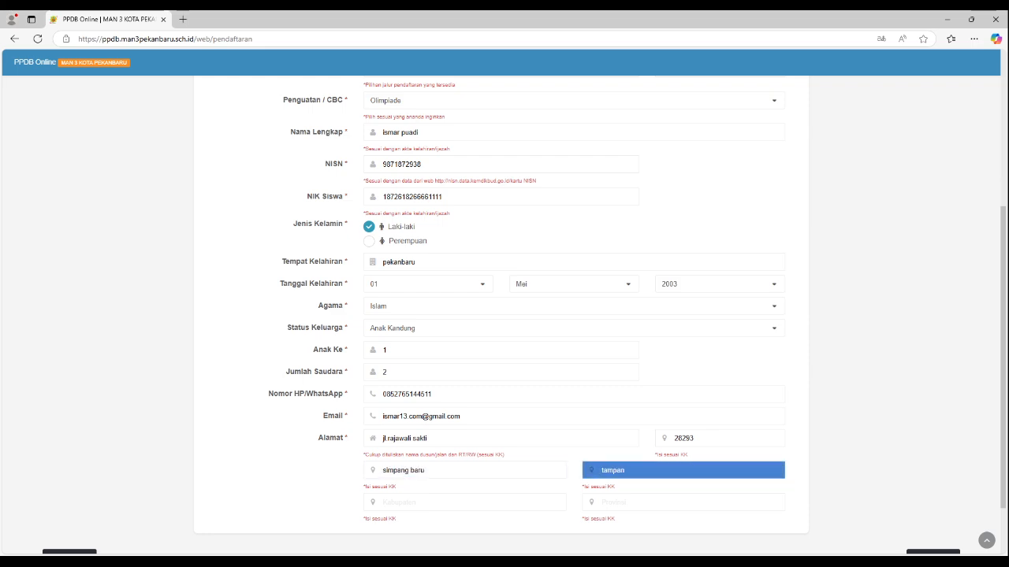
key(Tab)
text(kota pekanbaru)
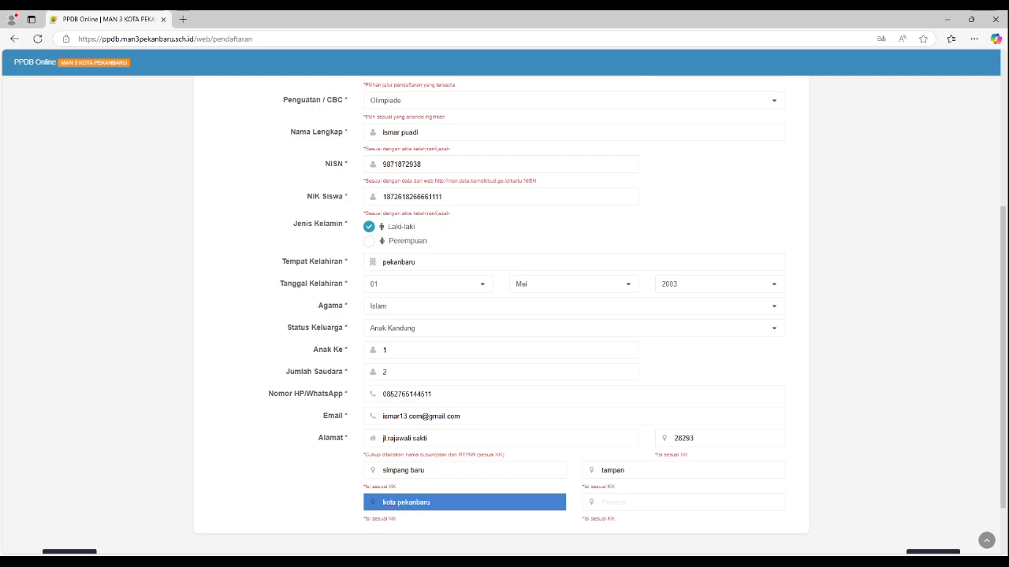
key(Tab)
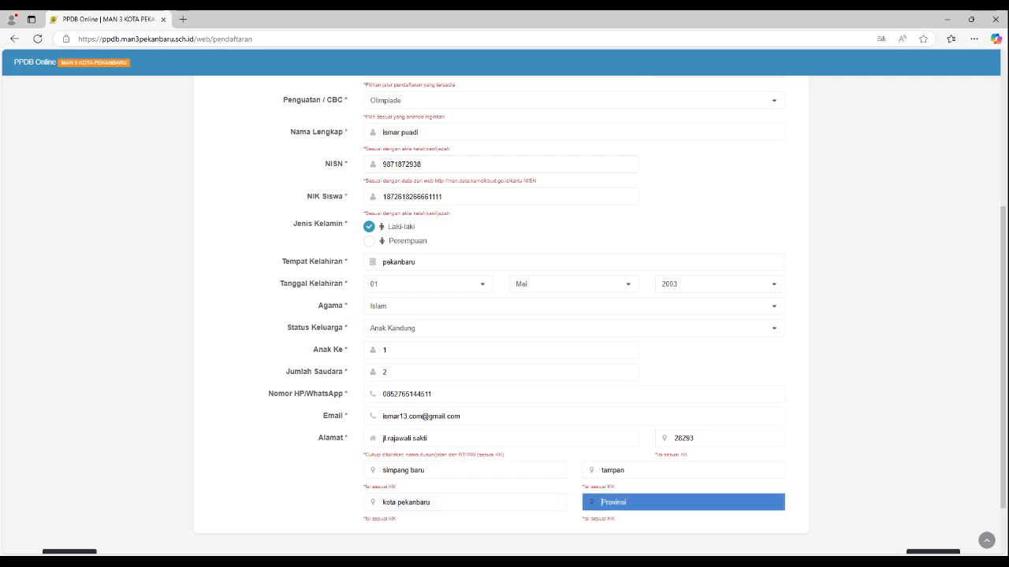
text(riau)
Step: Review the completed student data and proceed to the parent data section (Data Orang Tua)
scroll(501, 315, up, 4)
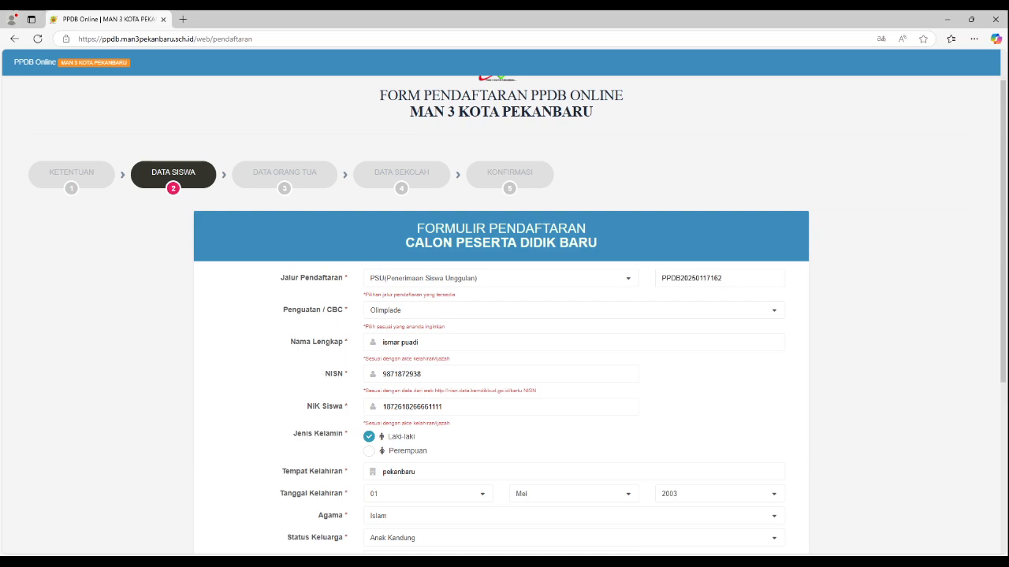
scroll(501, 316, down, 4)
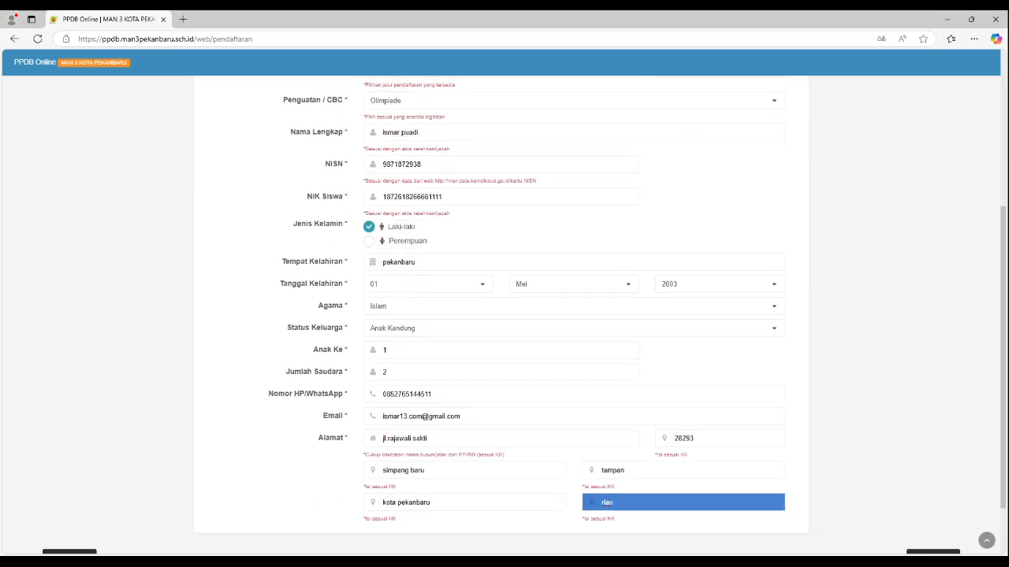
scroll(504, 315, down, 2)
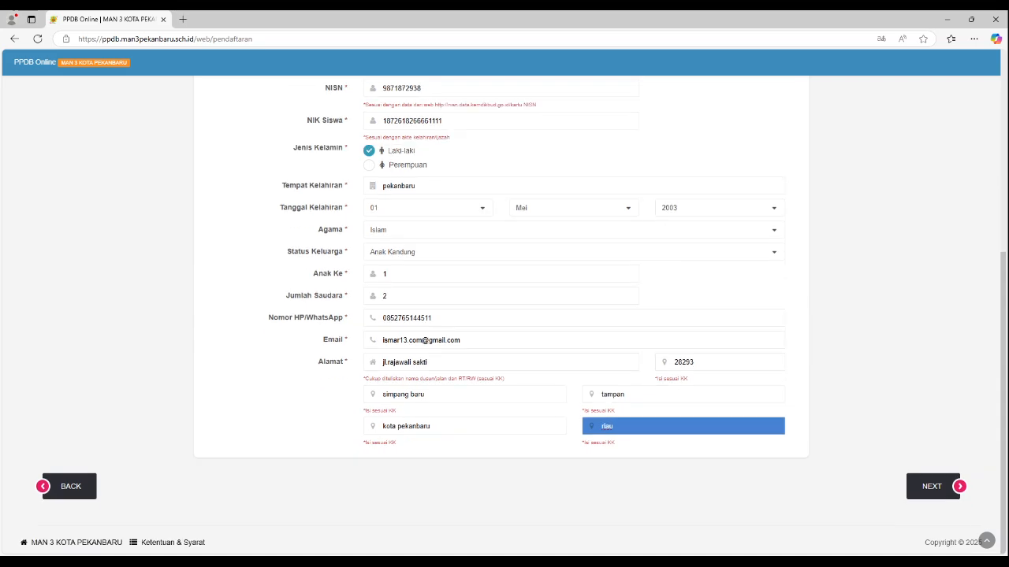
click(932, 486)
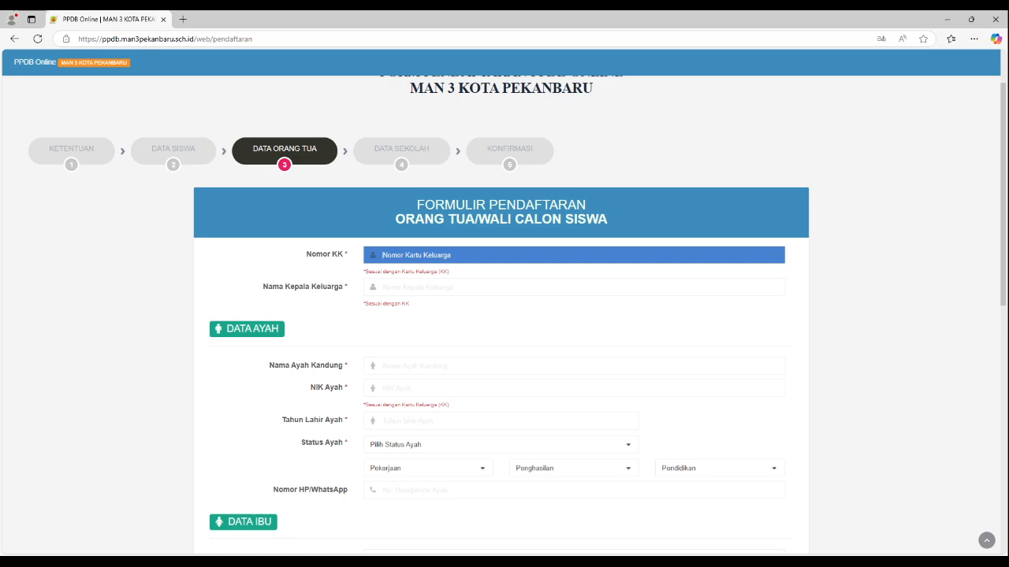
Step: Enter the family card number (Nomor KK) and the name of the head of the family
text(1761616161616161)
key(Tab)
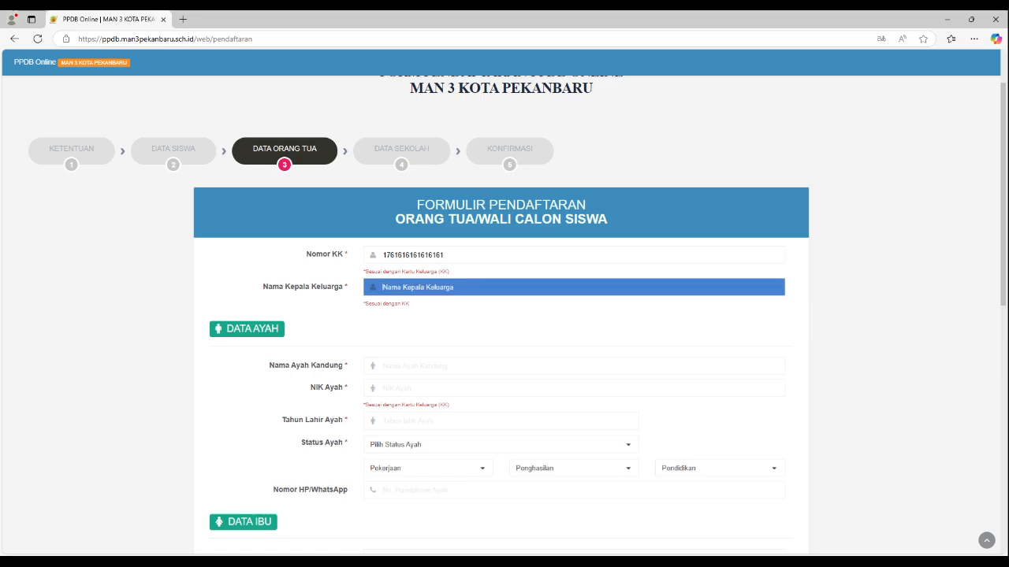
text(udin)
key(Tab)
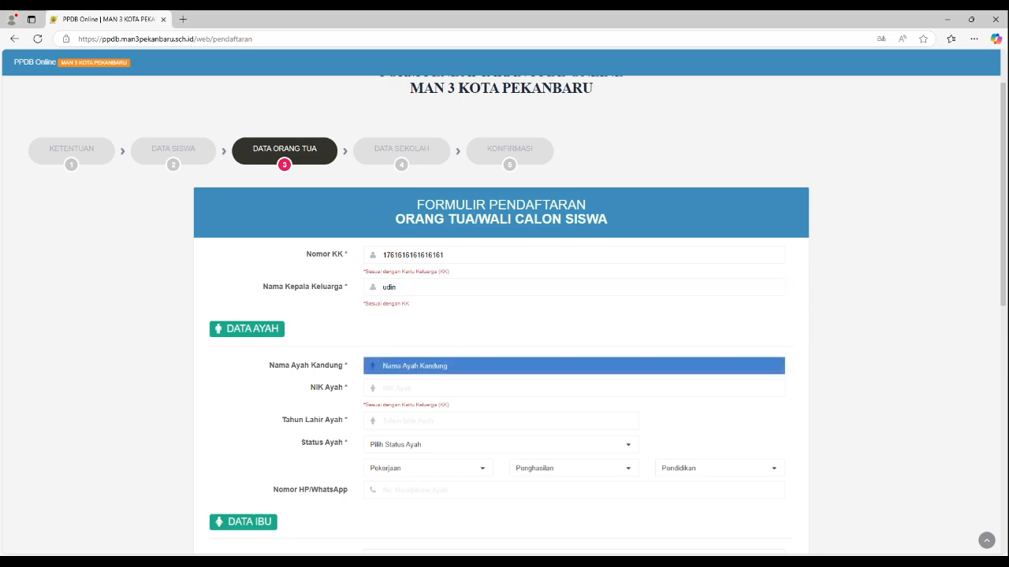
Step: Enter the father's name (Nama Ayah Kandung) and his national ID number (NIK Ayah)
key(Tab)
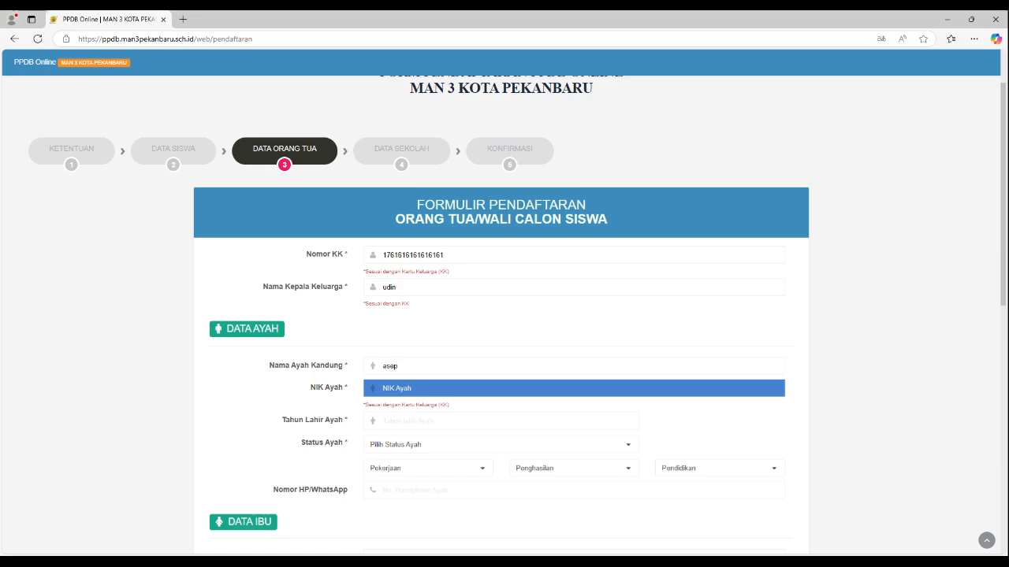
key(shift+Tab)
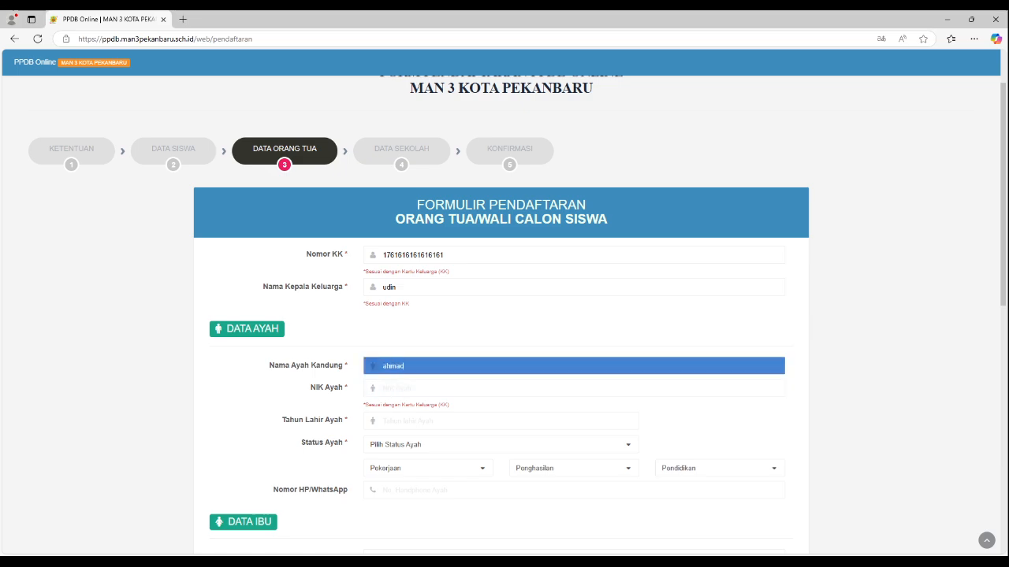
key(Tab)
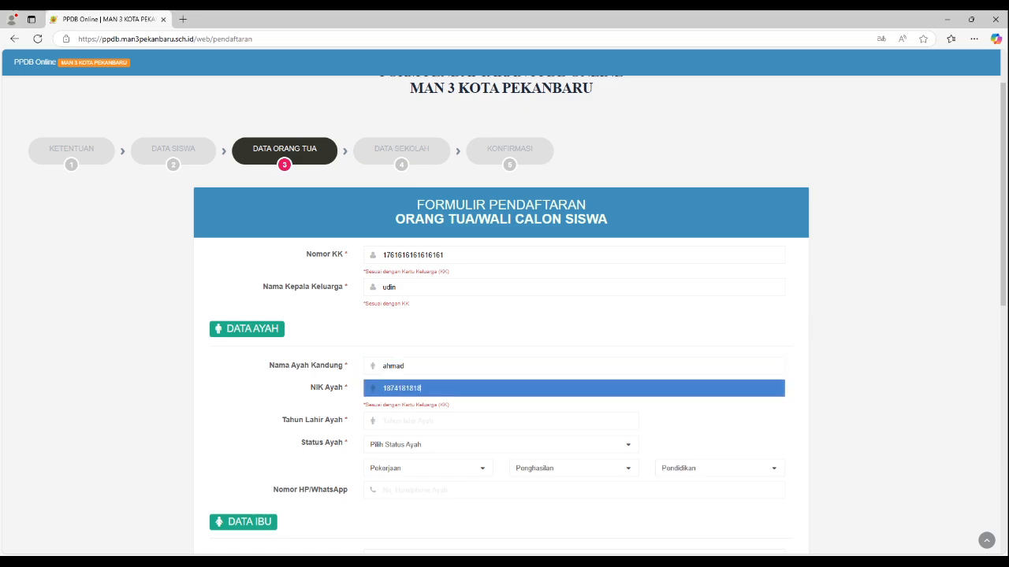
key(Tab)
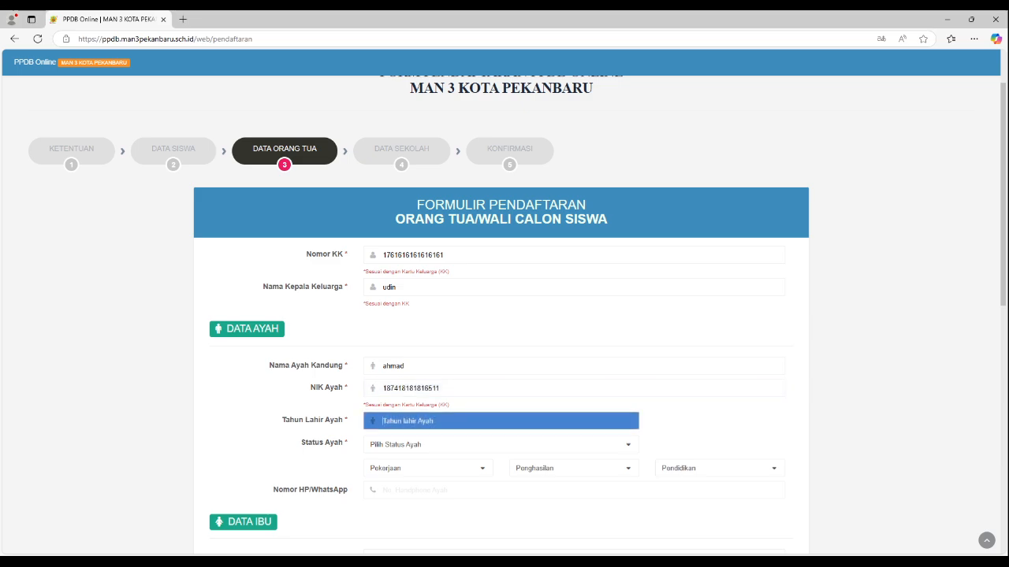
Step: Enter the father's birth year and set his status (Status Ayah) to Masih hidup
text(1975)
click(472, 445)
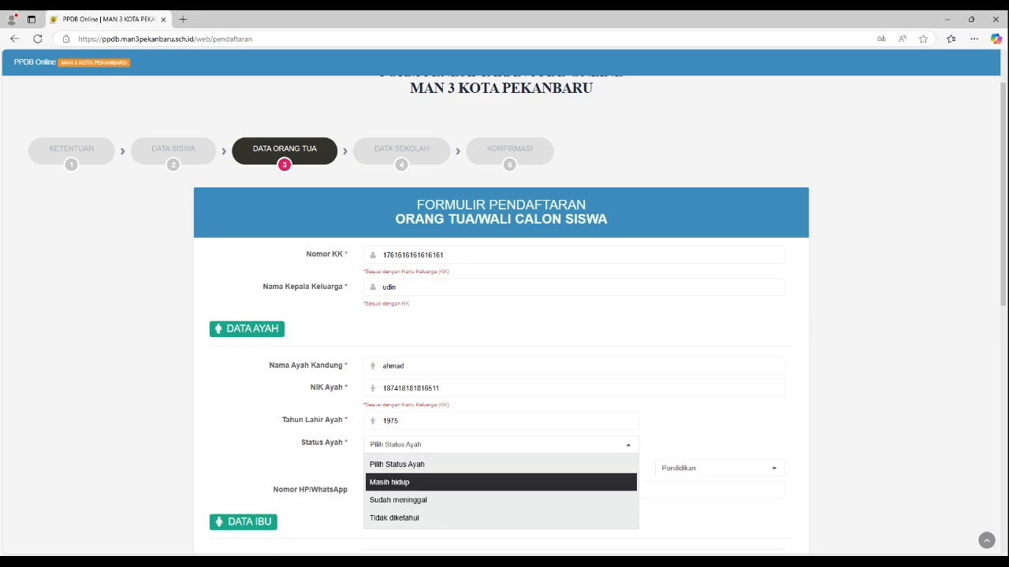
click(430, 483)
Step: Set the father's occupation (Pekerjaan) to Pensiunan and his income (Penghasilan) to 500-1jt
click(428, 468)
scroll(425, 448, down, 1)
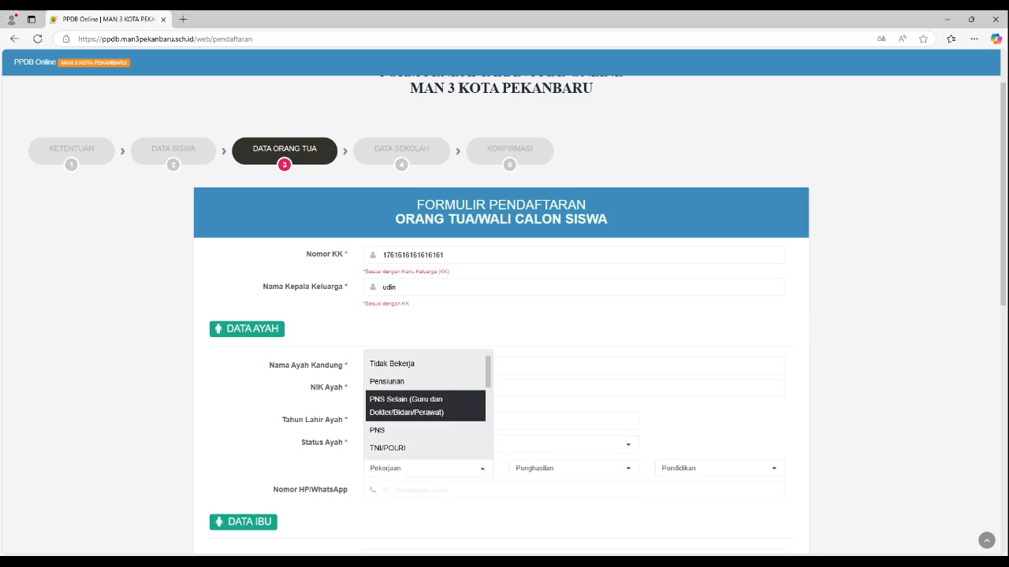
scroll(426, 430, down, 2)
scroll(425, 421, up, 3)
click(410, 395)
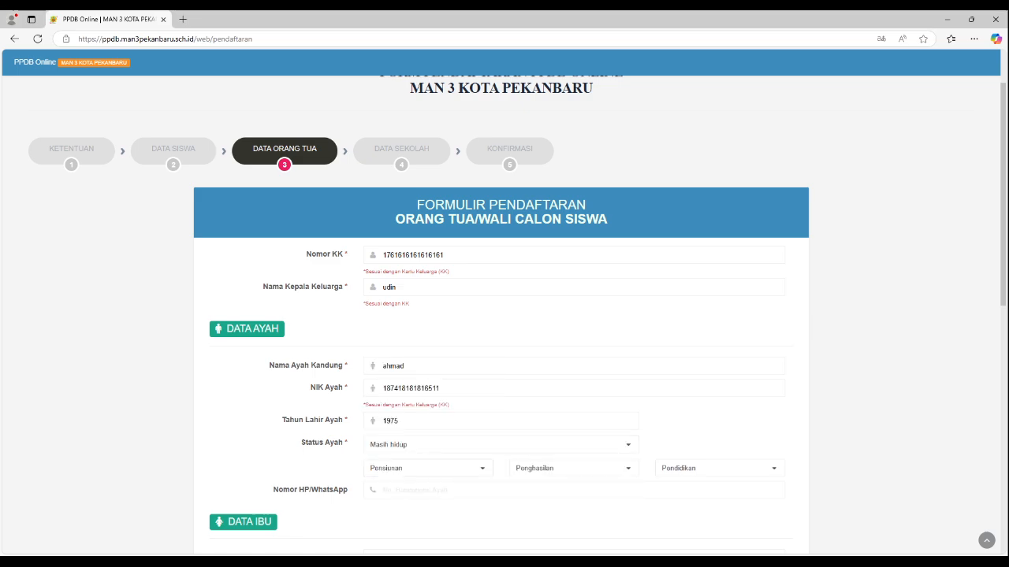
click(572, 468)
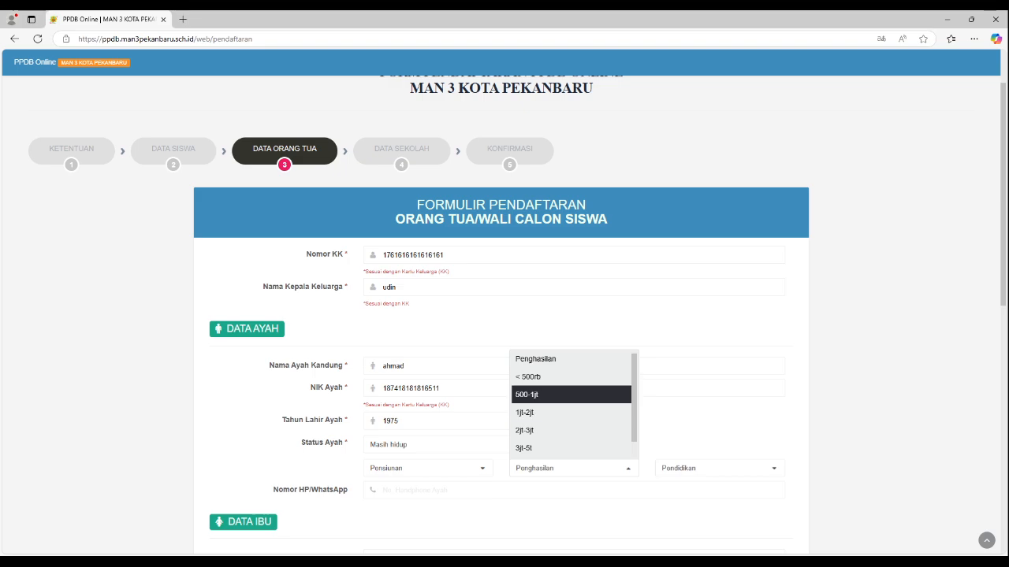
click(572, 395)
Step: Set the father's education level (Pendidikan) to S2
click(718, 468)
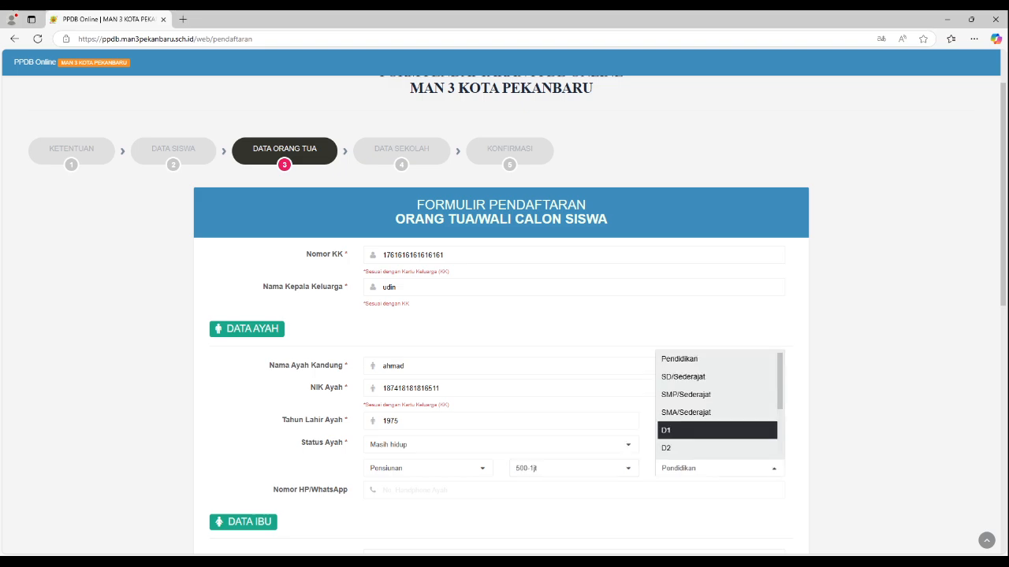
scroll(717, 429, down, 1)
key(Down)
key(Return)
key(Tab)
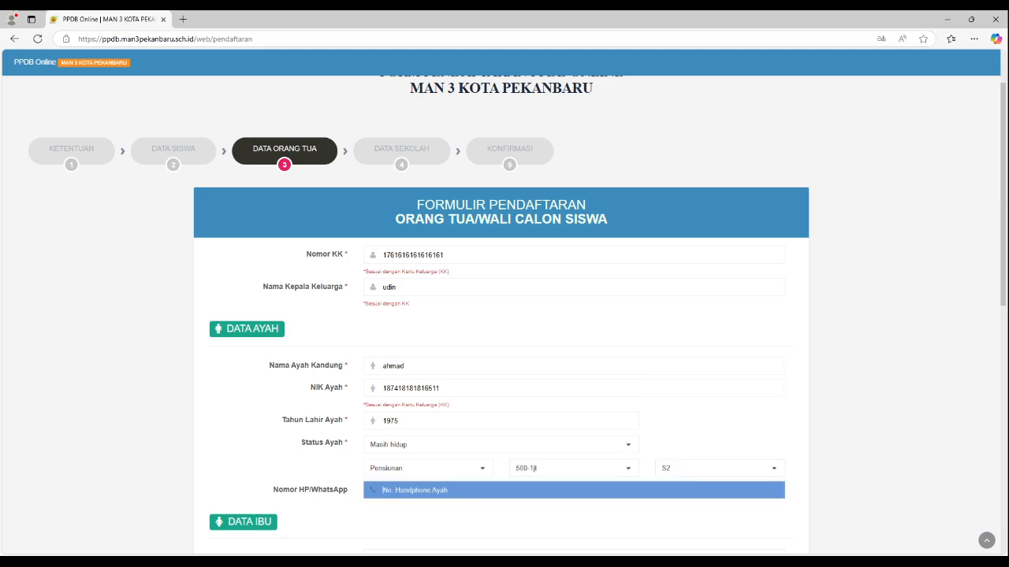
Step: Skip the father's phone number and enter the mother's name (Nama Ibu Kandung) and national ID number (NIK Ibu)
scroll(535, 468, down, 1)
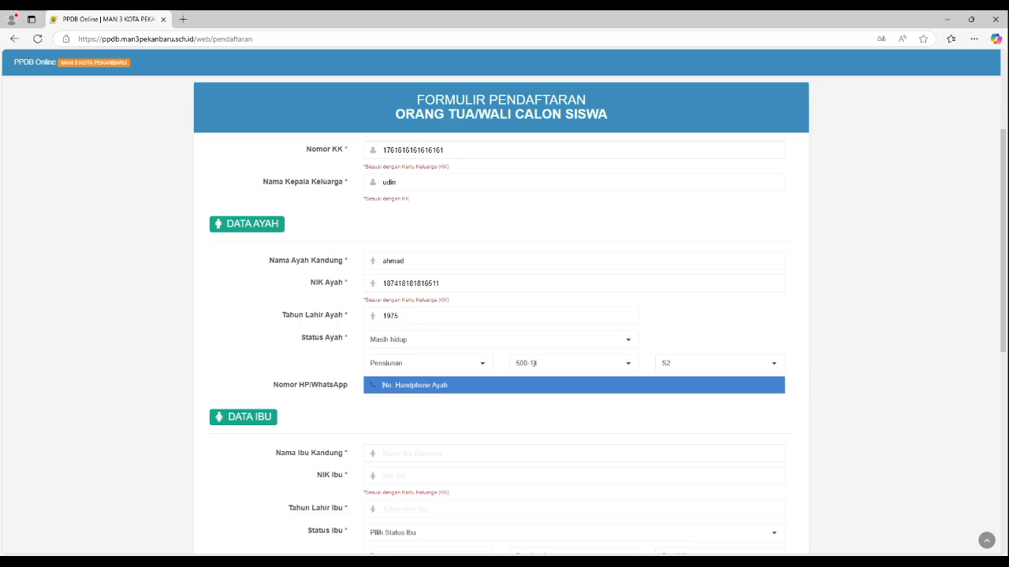
scroll(504, 315, down, 1)
key(Tab)
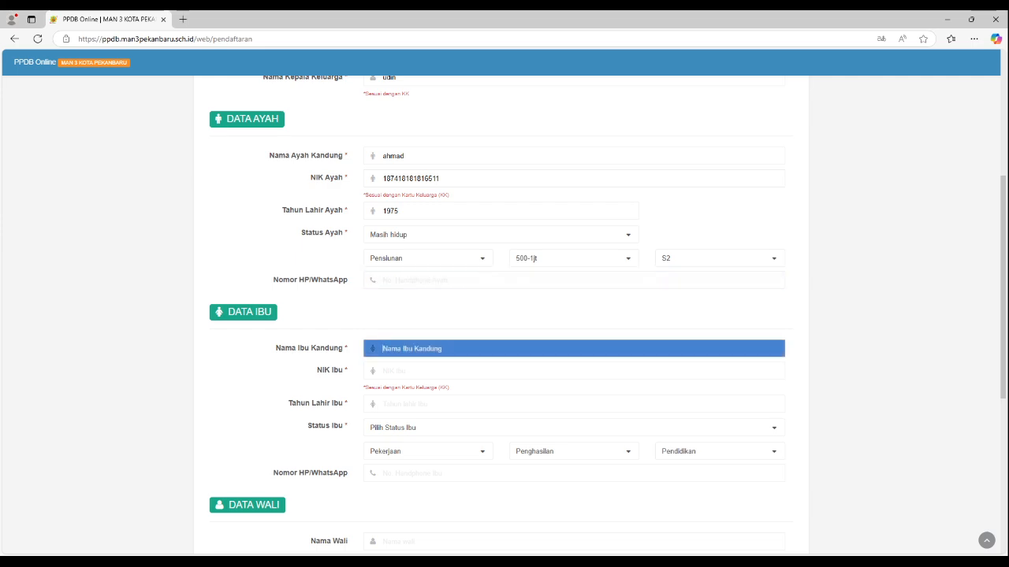
text(tina)
key(Tab)
text(11)
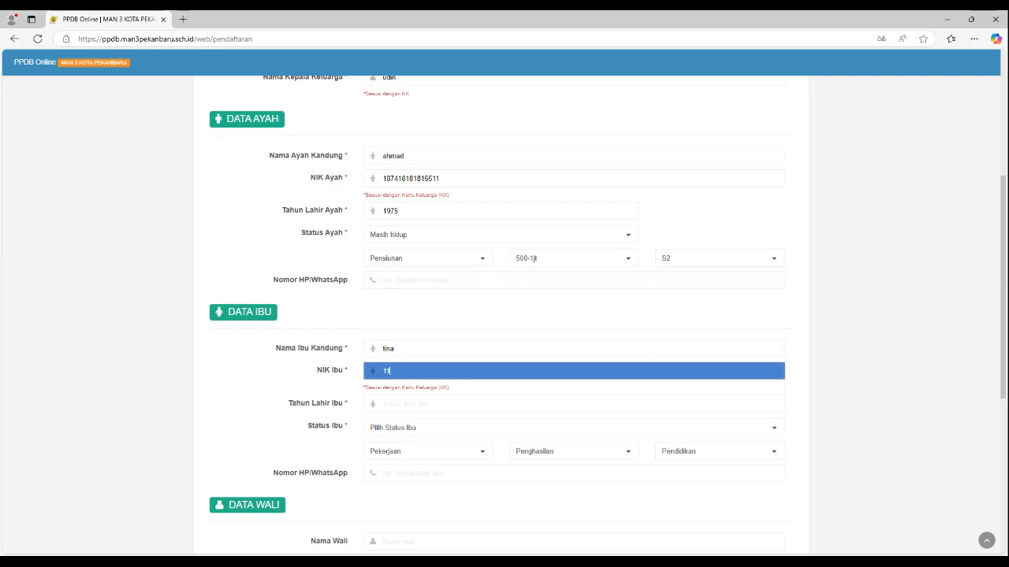
text(15511111111111)
key(Tab)
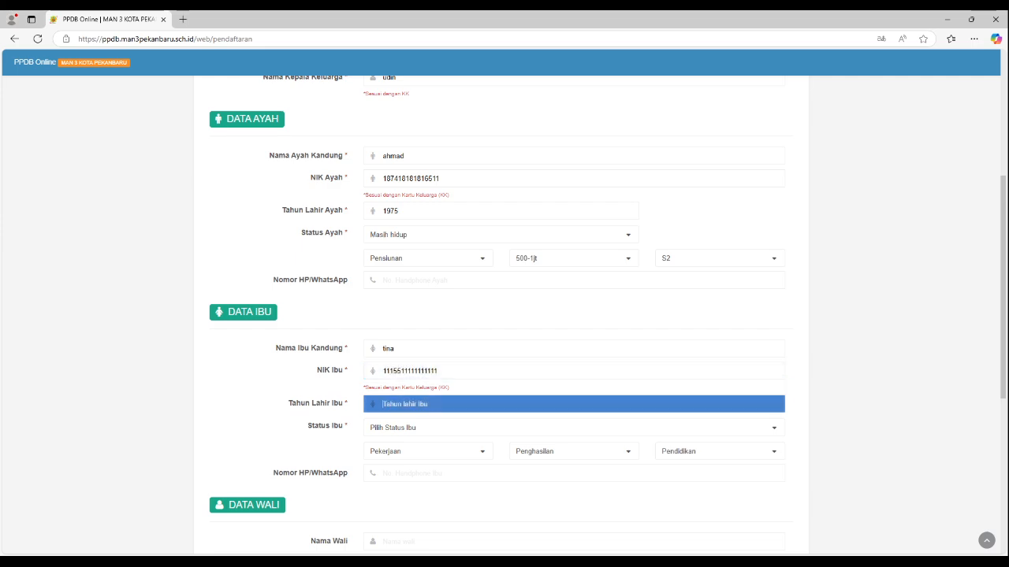
Step: Enter the mother's birth year and set her status (Status Ibu) to Masih hidup
text(1977)
key(Tab)
key(Down)
key(Return)
Step: Set the mother's occupation (Pekerjaan) to TNI/POLRI and her income (Penghasilan) to 3jt-5t
key(Tab)
key(Down)
key(Down)
key(Down)
key(Down)
key(Down)
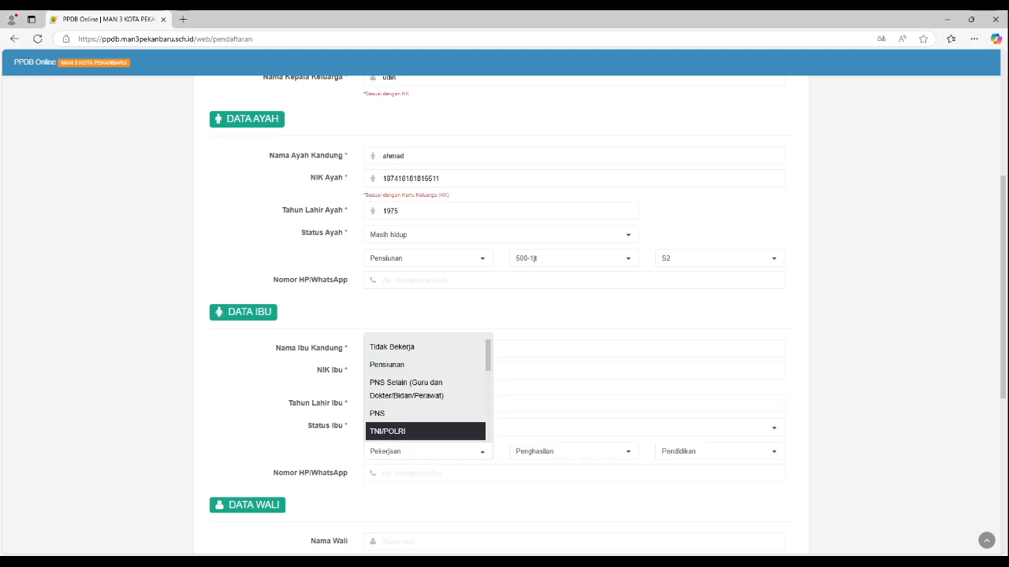
key(Return)
key(Tab)
key(Down)
key(Down)
key(Down)
key(Down)
key(Return)
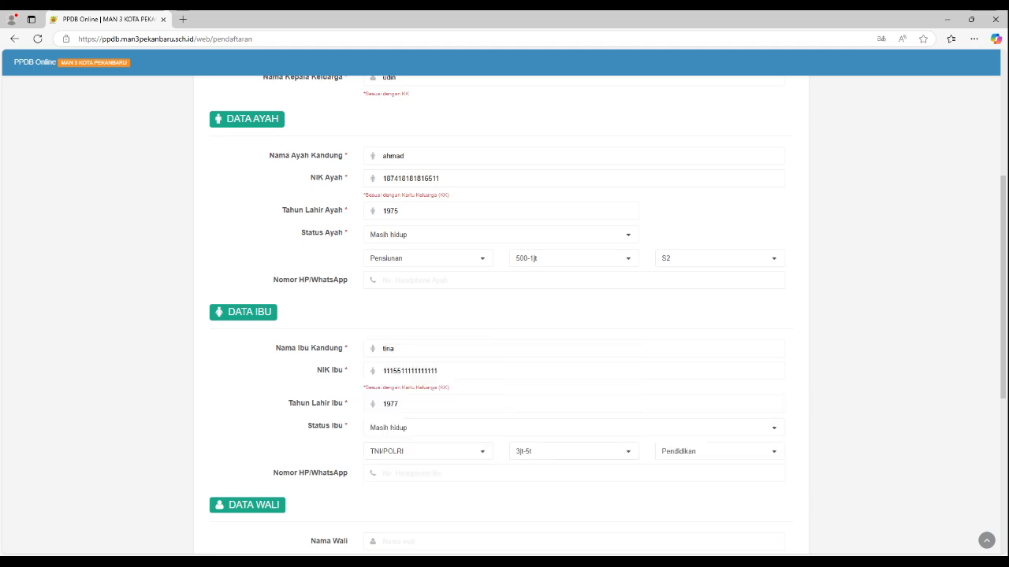
Step: Set the mother's education level (Pendidikan) to D1
key(Tab)
key(Down)
key(Down)
key(Down)
key(Down)
key(Down)
key(Up)
key(Return)
key(Tab)
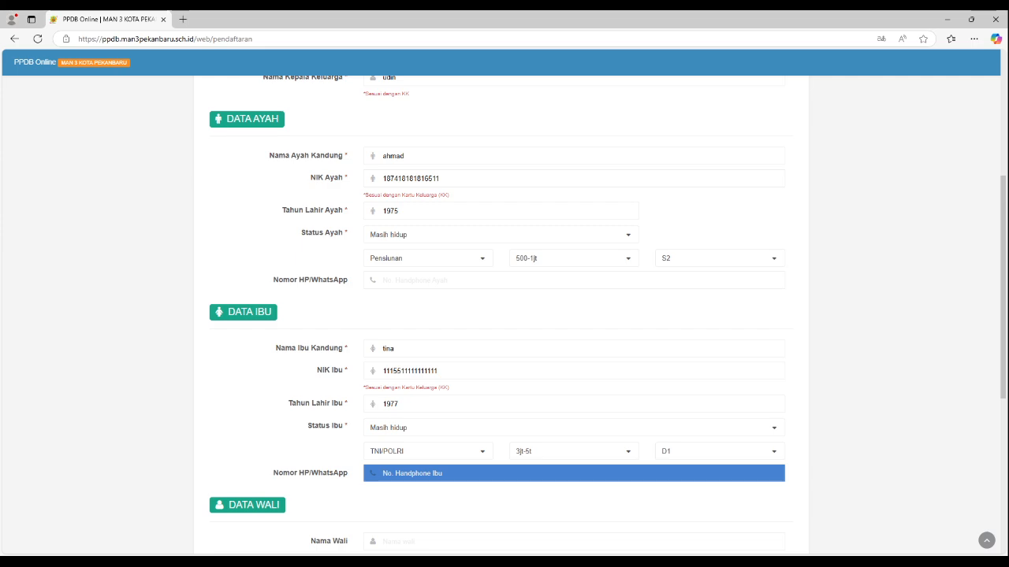
Step: Skip the mother's phone number and guardian data, and enter "-" for the KKS, PKH and KIP numbers under Kartu Bantuan
scroll(505, 315, down, 1)
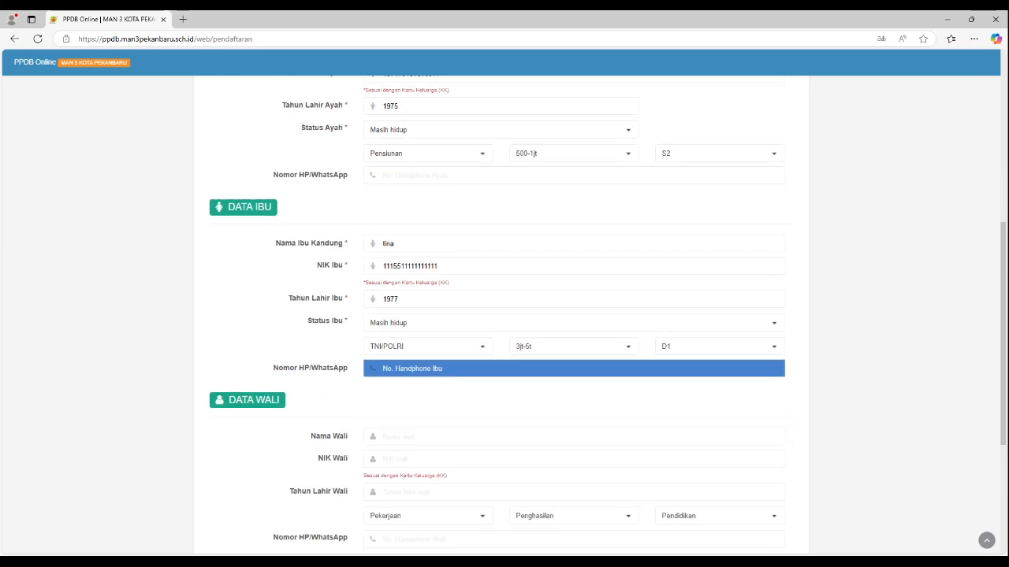
scroll(505, 315, down, 1)
key(Tab)
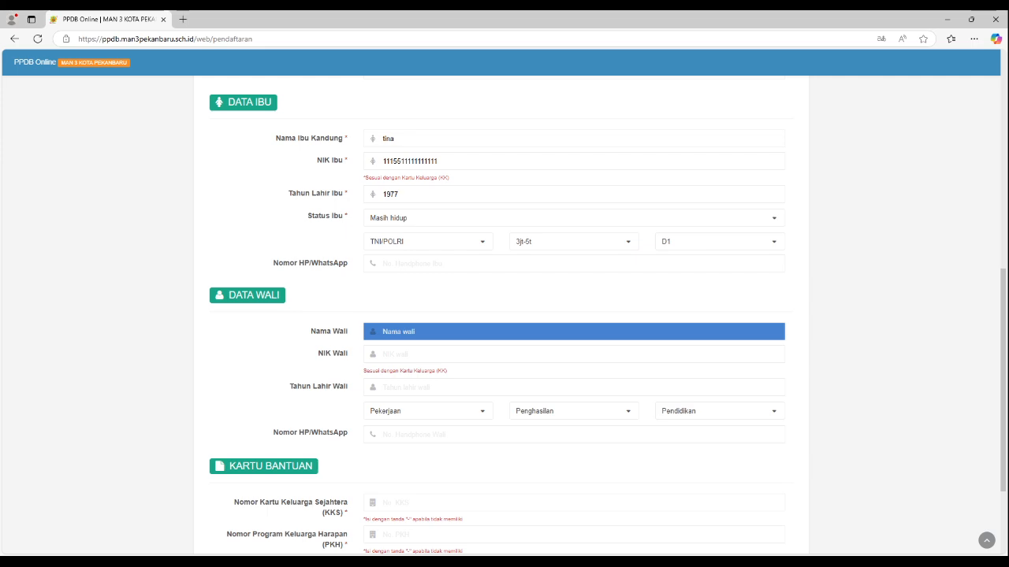
scroll(505, 315, down, 3)
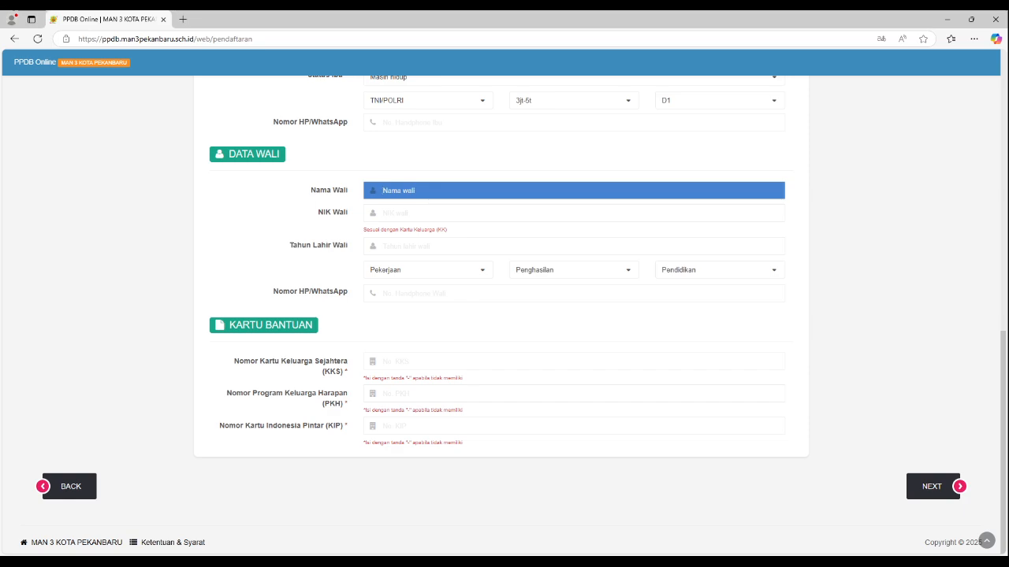
click(574, 362)
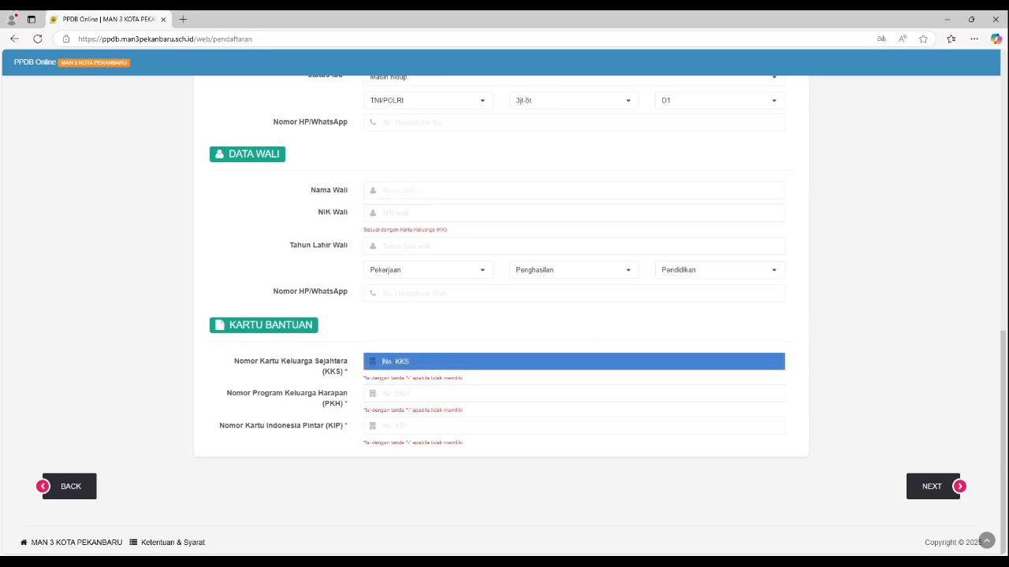
text(-)
click(573, 394)
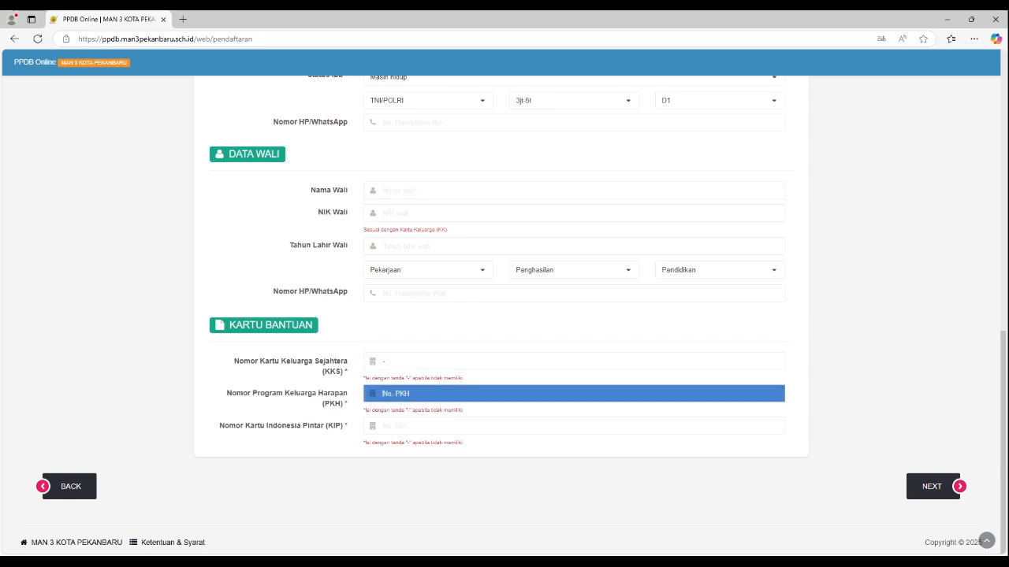
text(-)
key(Tab)
text(-)
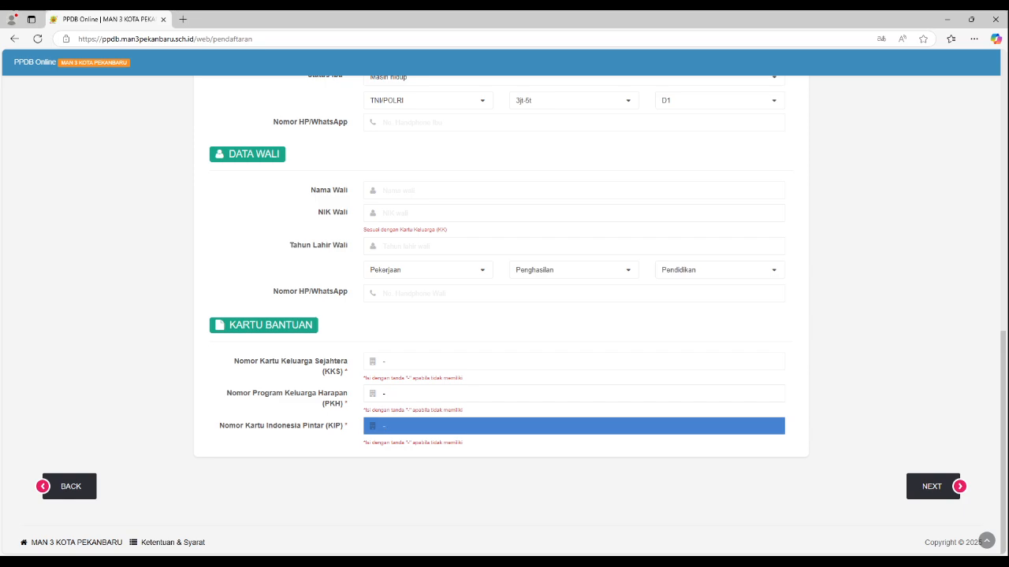
Step: Submit the completed parent and assistance card data and continue to the Data Sekolah form
key(Return)
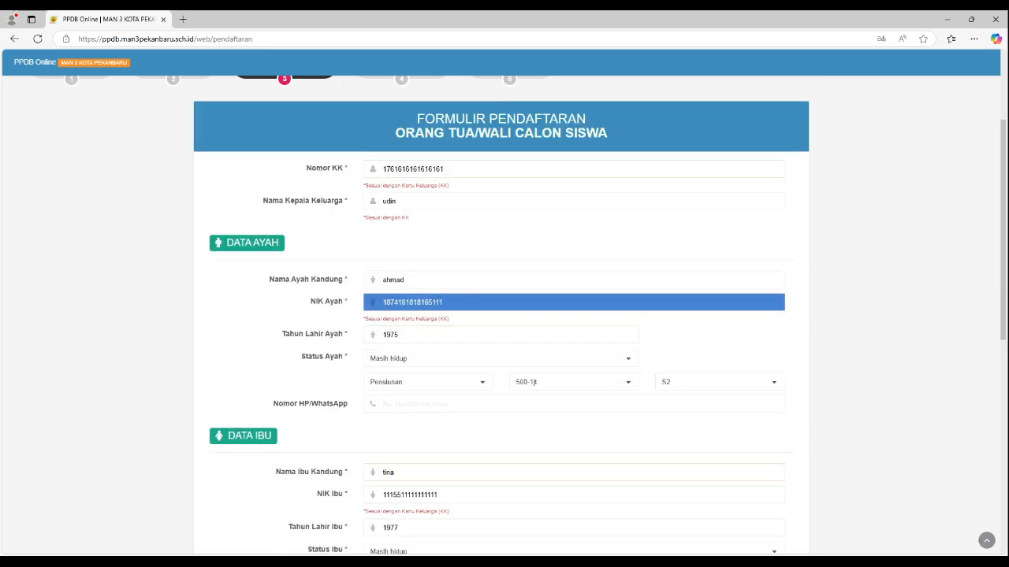
scroll(504, 315, down, 7)
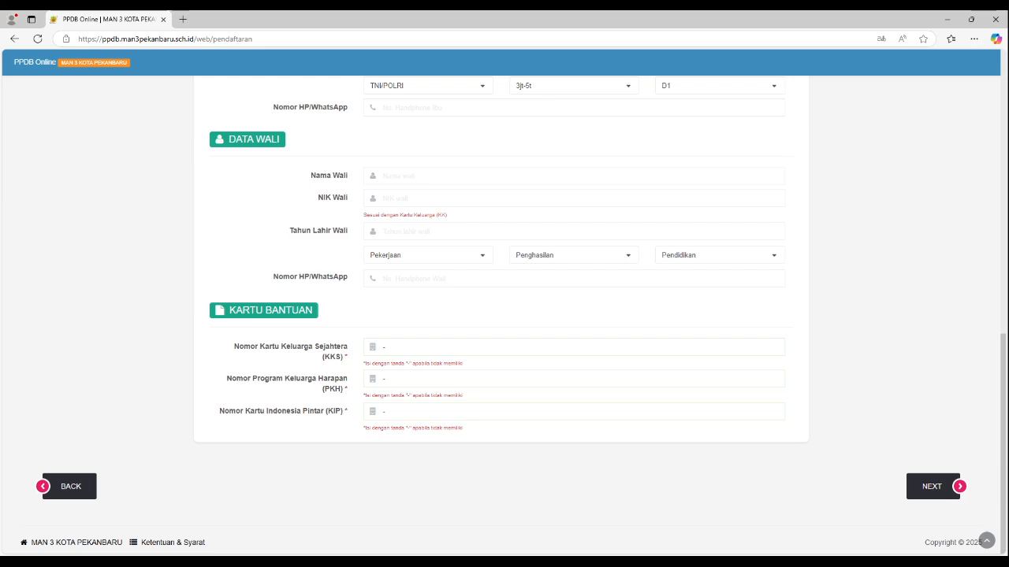
click(932, 487)
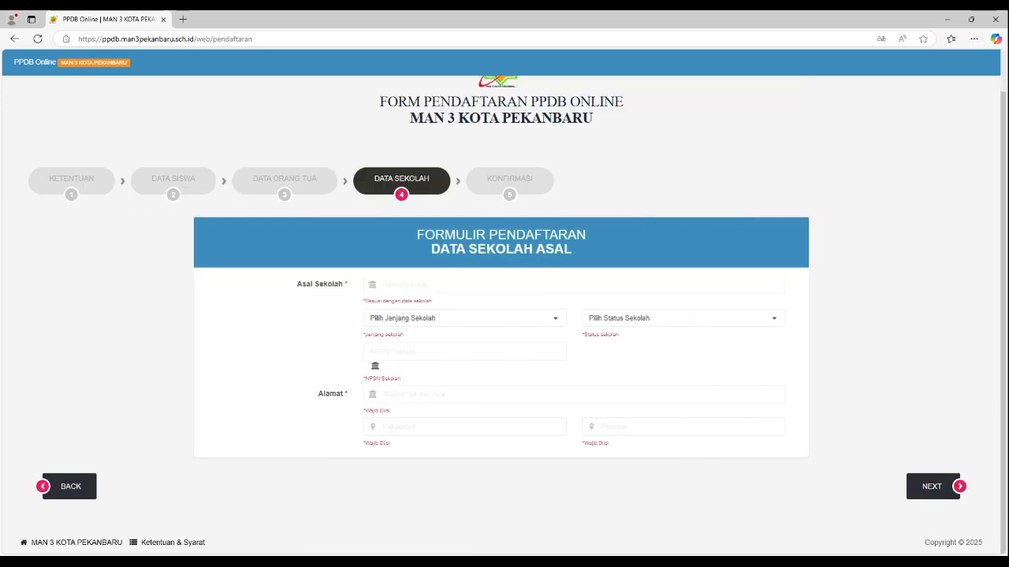
Step: Enter "mts 3" as the origin school (Asal Sekolah) and set its school level to MTs
click(573, 284)
text(mts 3)
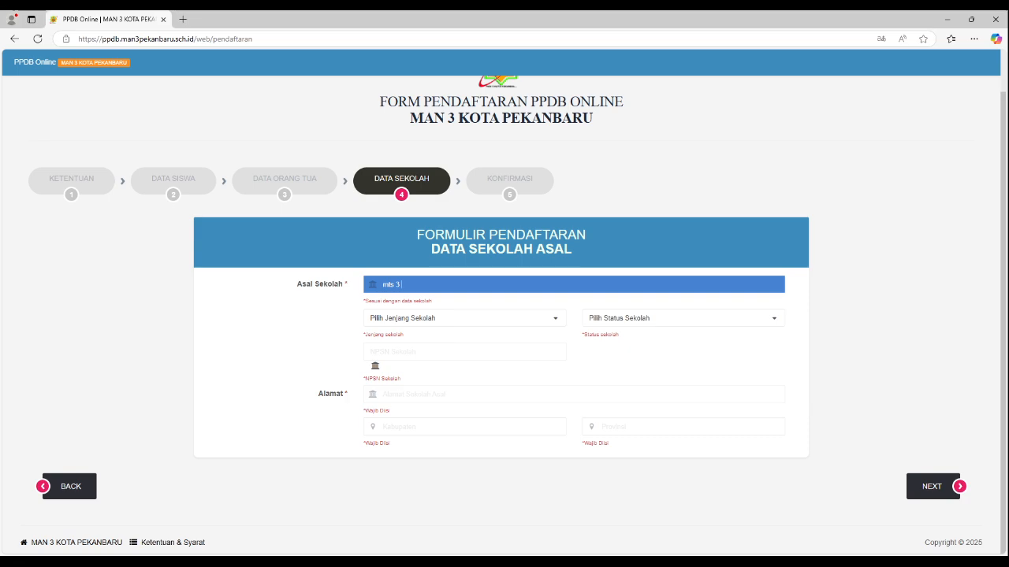
click(464, 318)
click(462, 374)
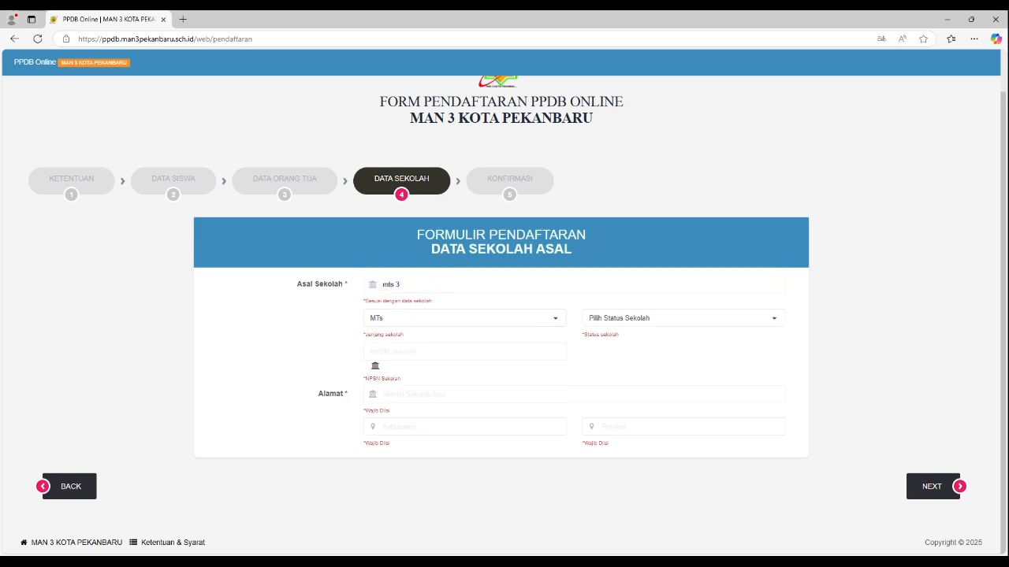
Step: Set the origin school's status to NEGERI and enter 9715561 as its NPSN
click(682, 318)
click(682, 356)
click(464, 352)
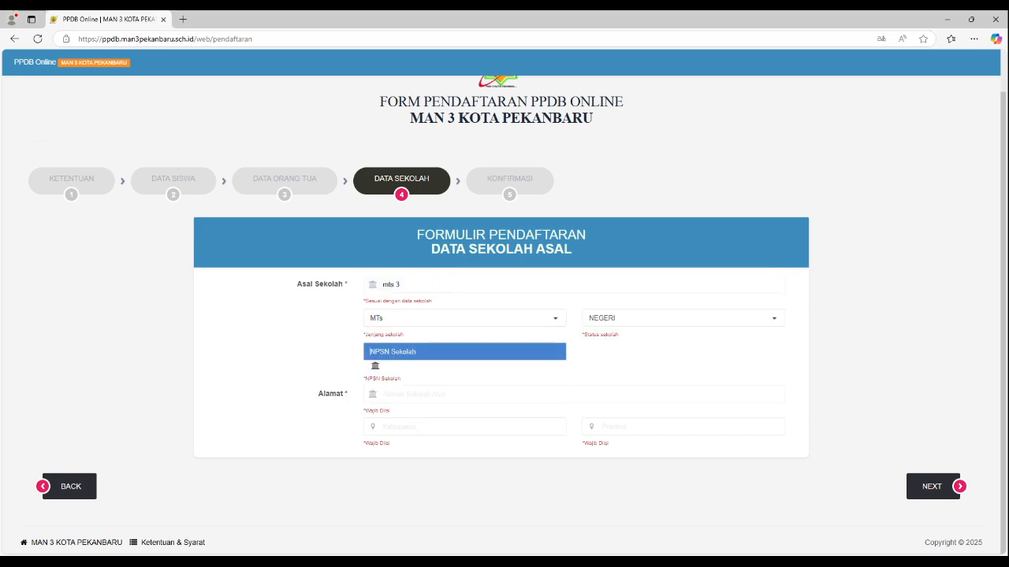
text(9715561)
Step: Enter the school's address as "jl. bukit raya", with kabupaten "kota pekanbaru" and provinsi "riau"
click(572, 394)
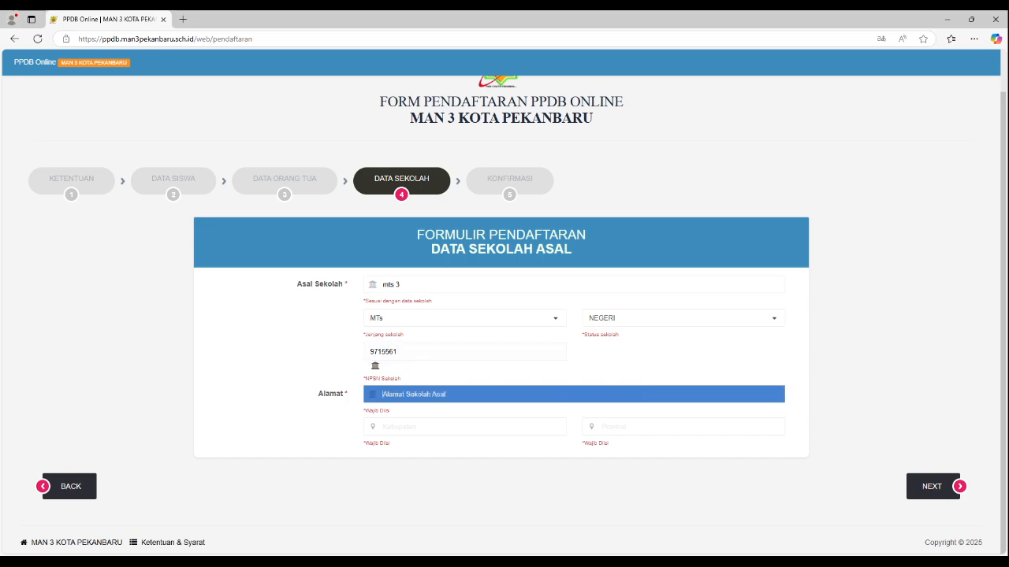
text(jl. bukit raya)
click(464, 427)
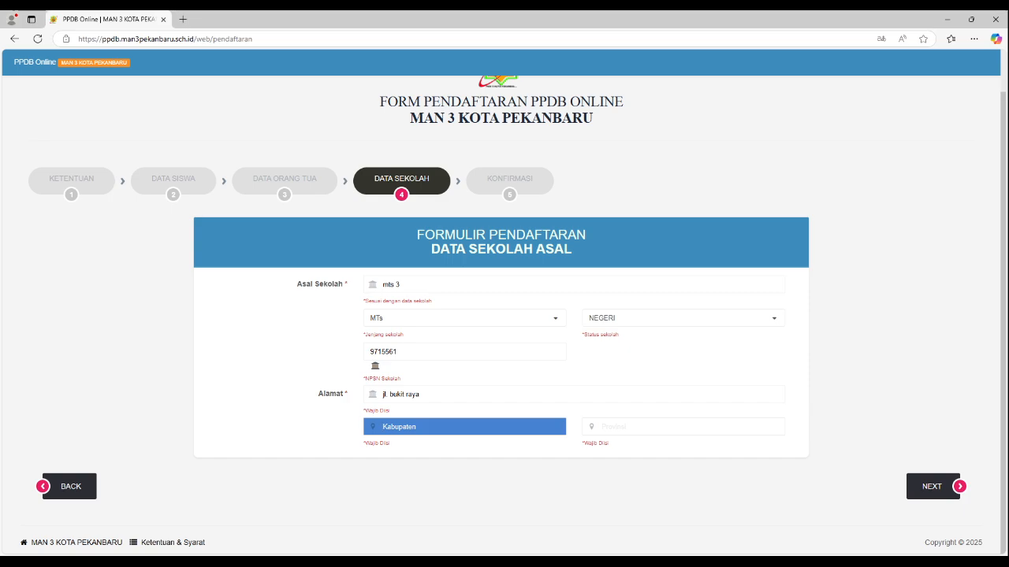
text(kota pekanbaru)
key(Tab)
text(riau)
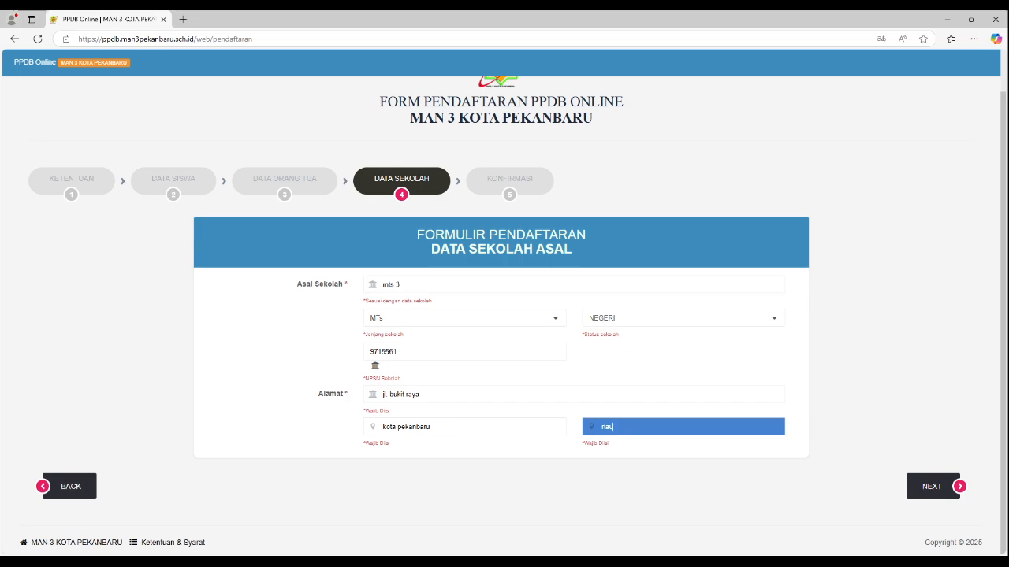
Step: Correct the school's NPSN to 97155611 and submit the registration with the declaration of correct data accepted
key(Return)
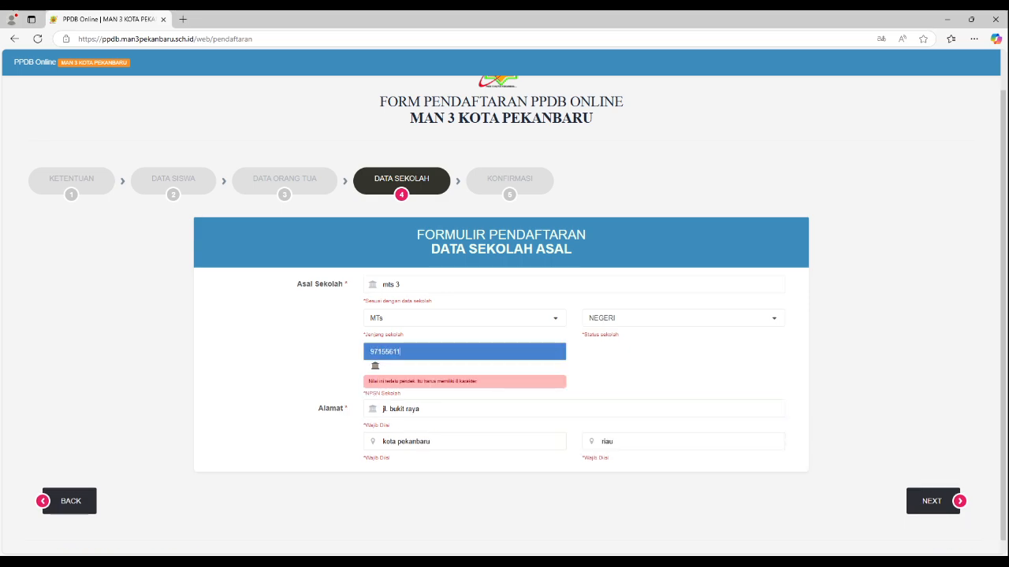
key(Return)
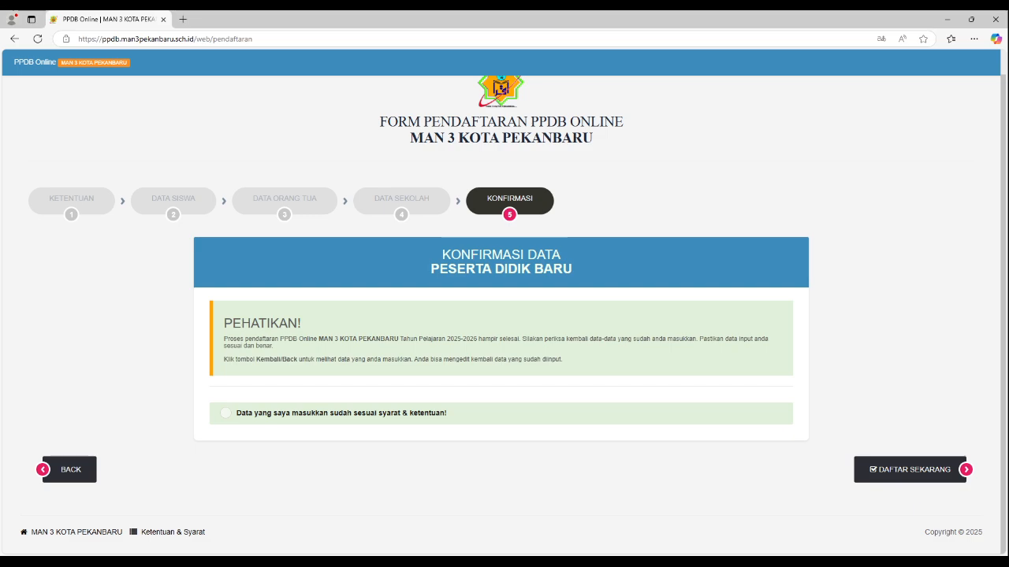
click(225, 412)
click(910, 470)
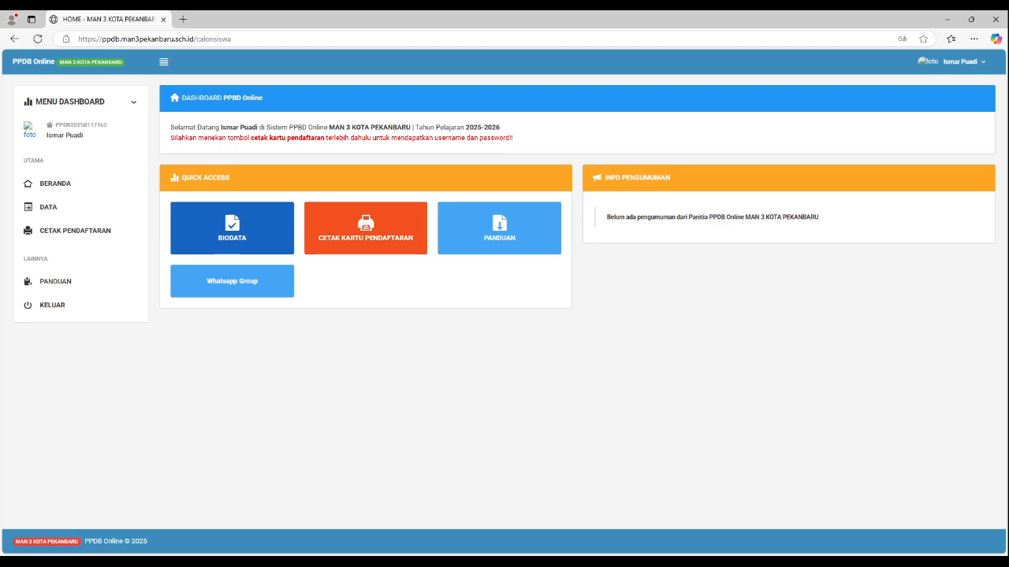
Step: Open the printable registration card (Kartu Pendaftaran) with the account details, and look at the dashboard's account options
click(366, 229)
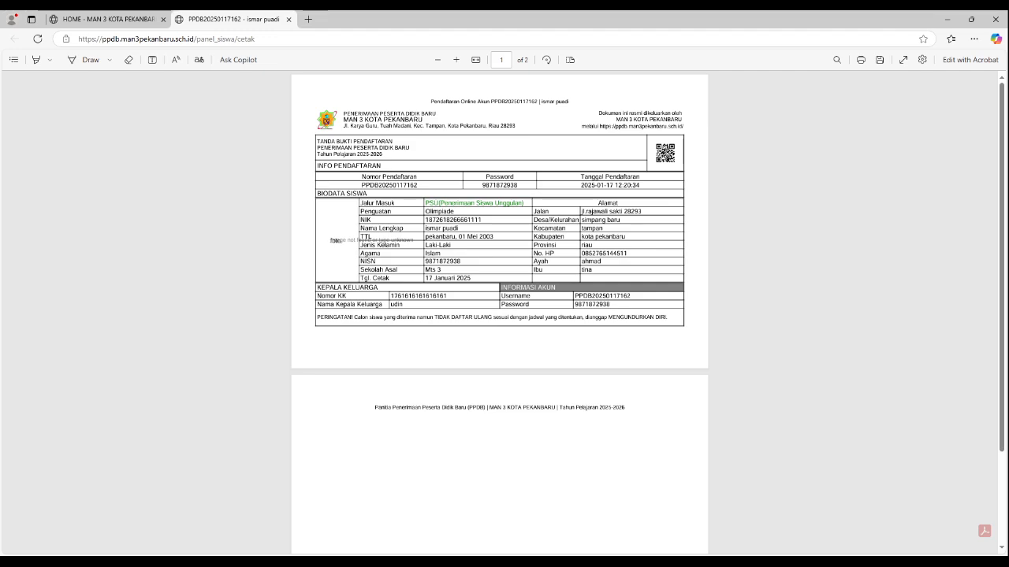
click(109, 19)
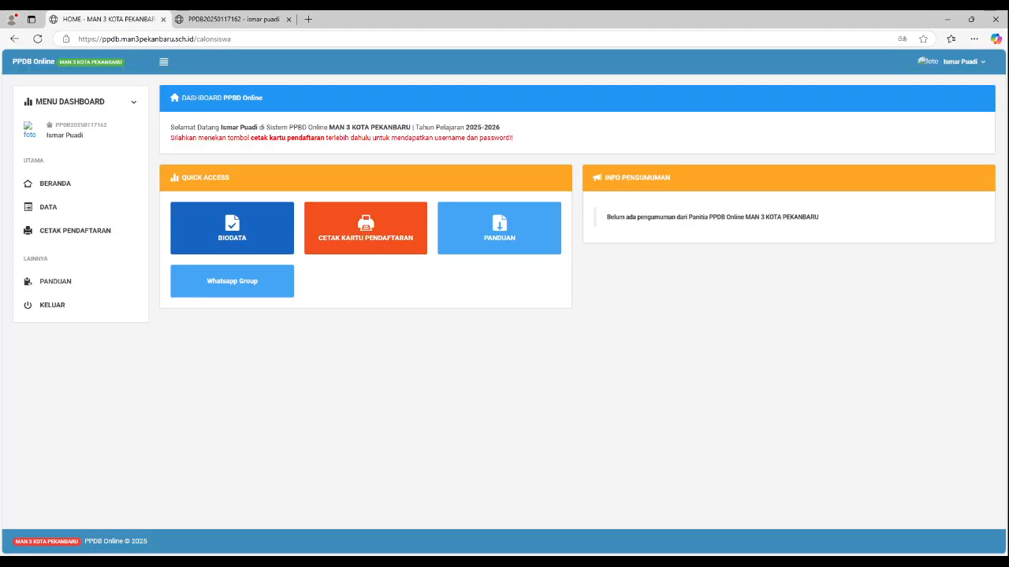
click(952, 61)
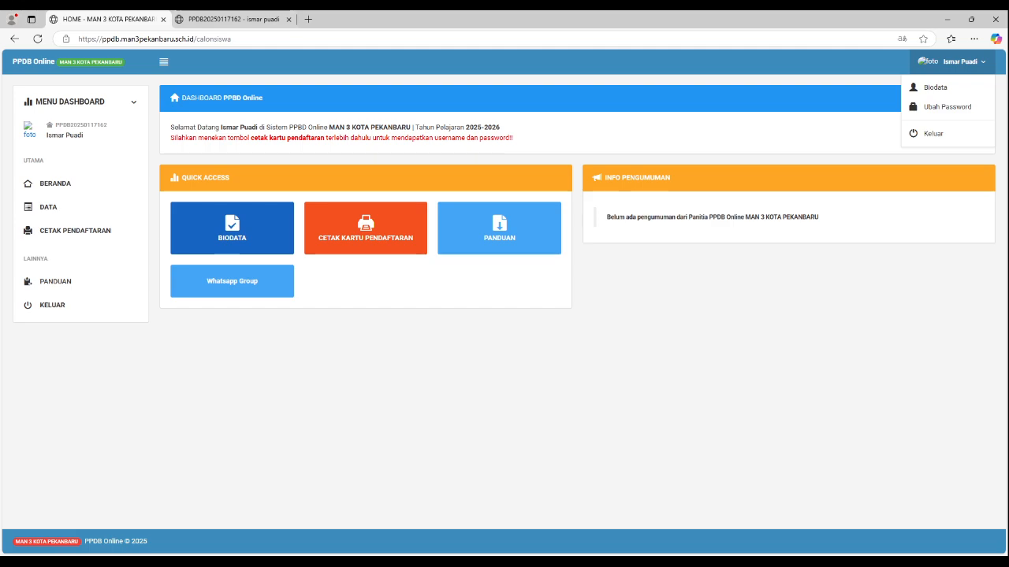
key(Escape)
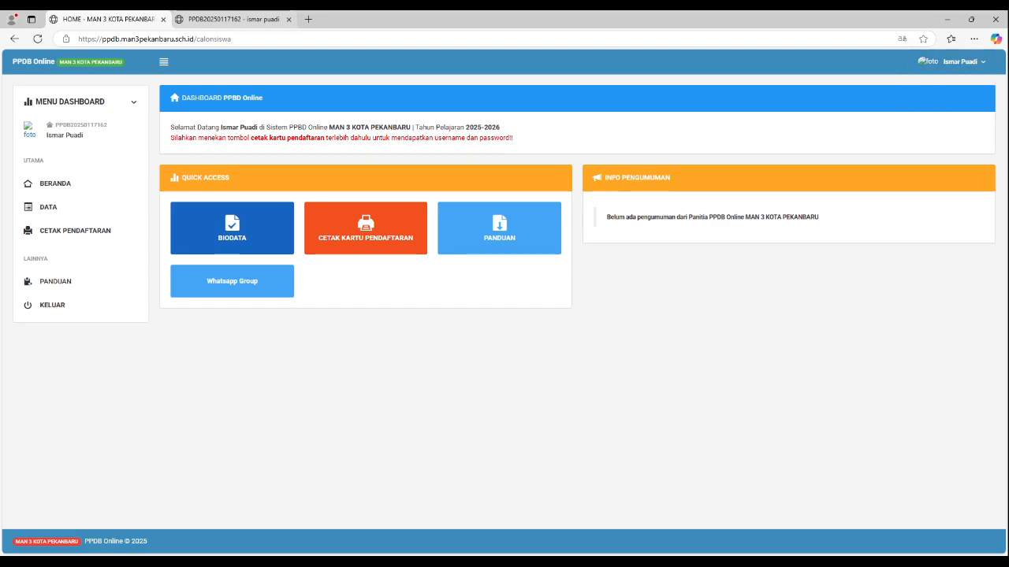
click(233, 19)
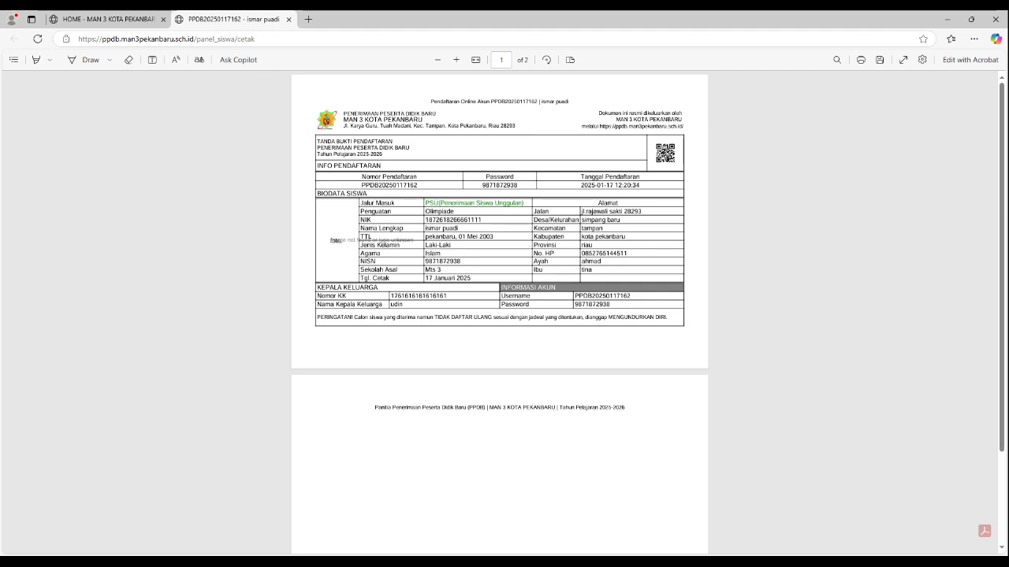
Step: Open the WhatsApp group invitation for the PSU track from the dashboard, then return to the dashboard
click(108, 19)
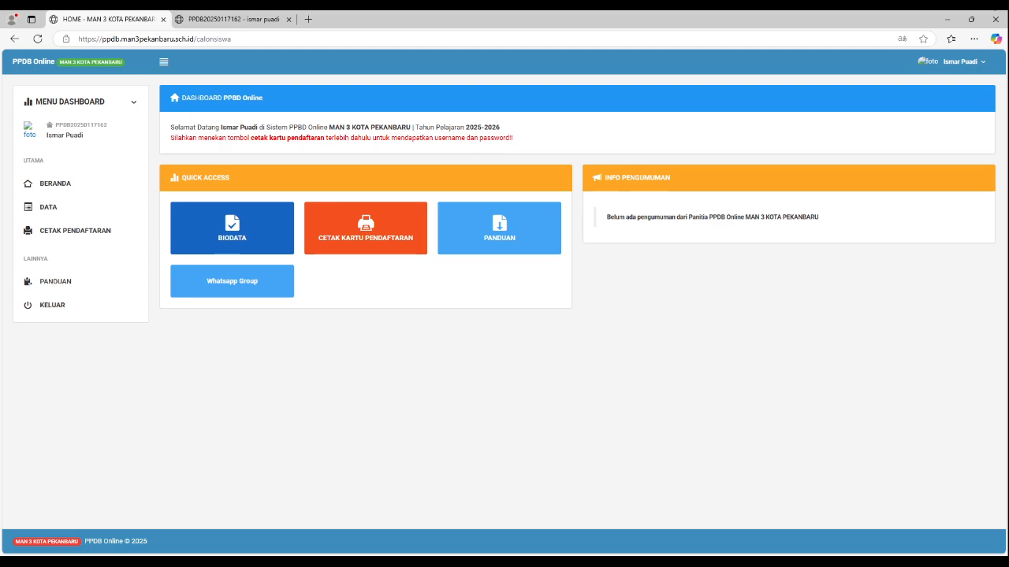
click(231, 282)
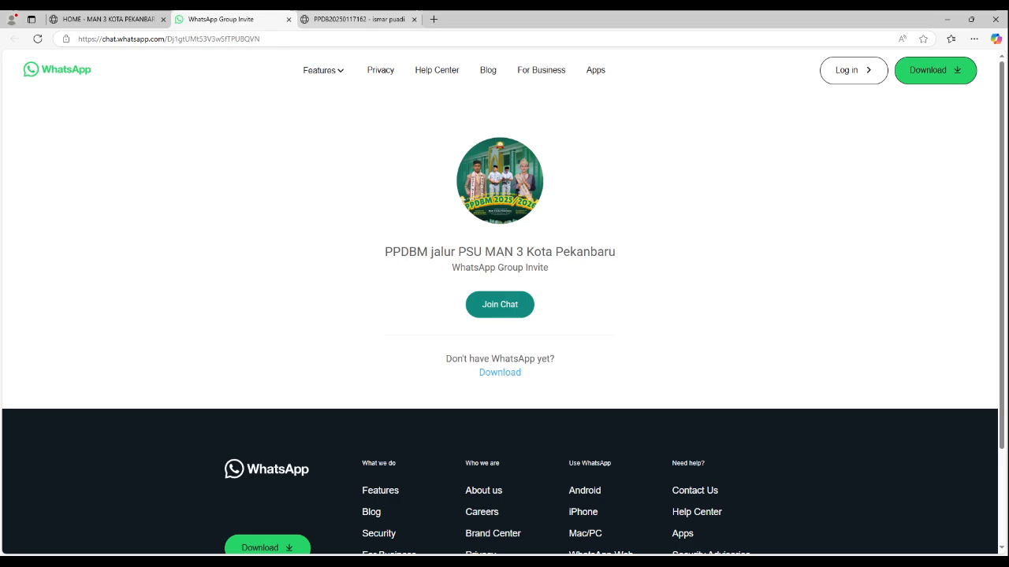
click(108, 18)
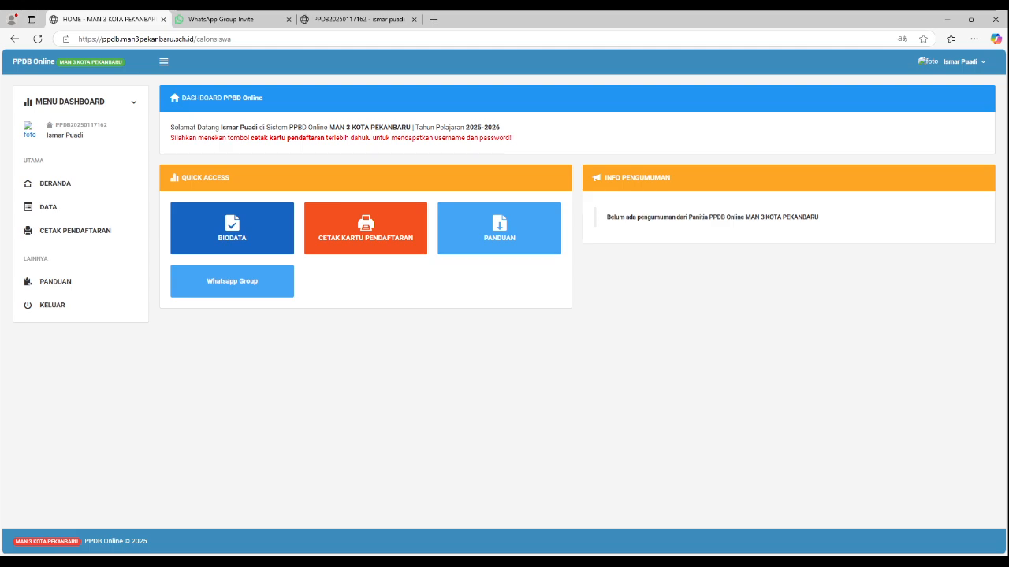
Step: Open the student's Biodata page and examine the required documents, upload sections and identity details
key(F5)
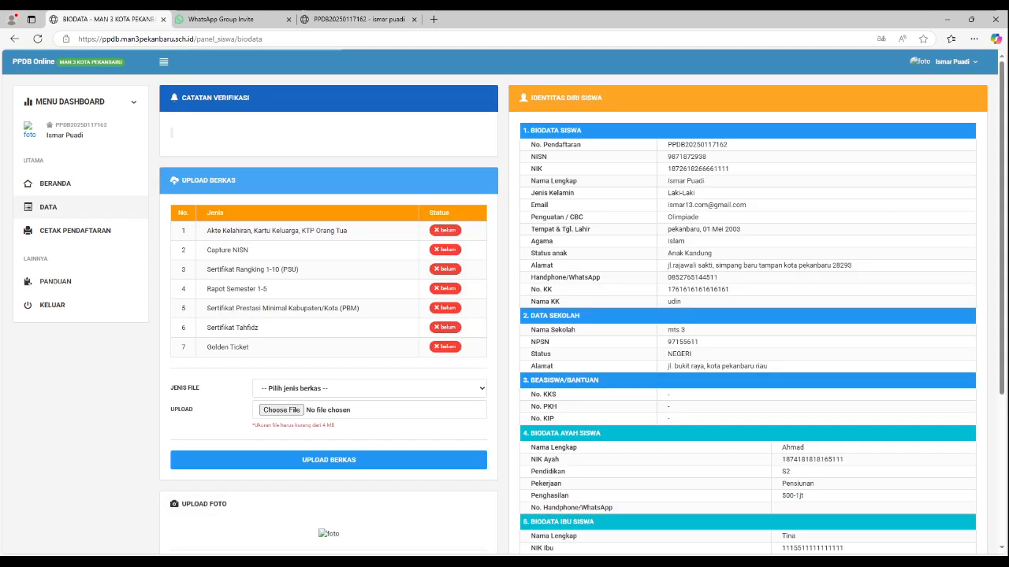
scroll(505, 299, down, 3)
scroll(505, 300, up, 3)
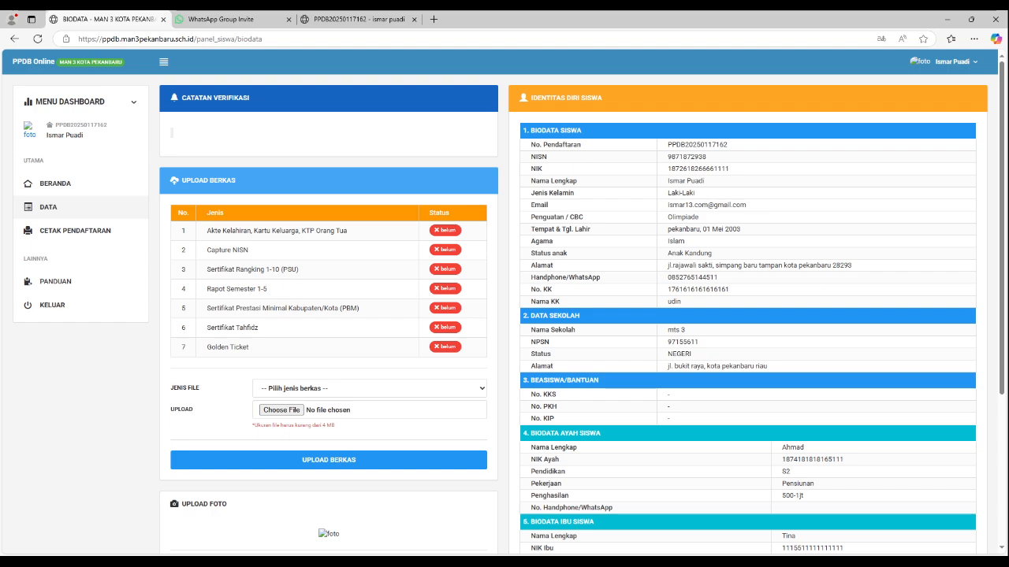
scroll(505, 299, down, 5)
scroll(505, 299, up, 4)
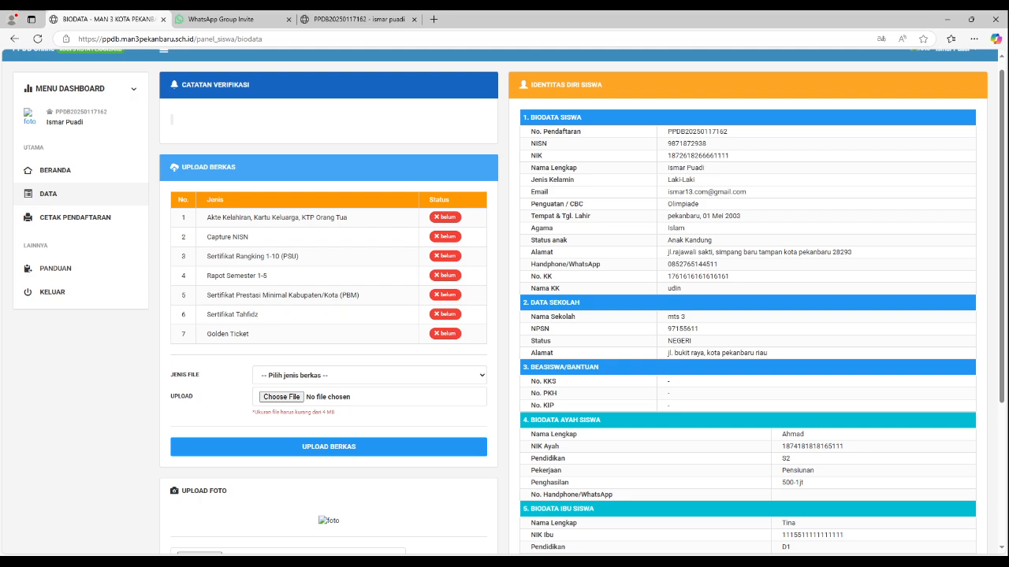
Step: Upload the ijazah PDF as document type "3. Sertifikat Rangking 1-10 (PSU)"
click(312, 423)
click(281, 397)
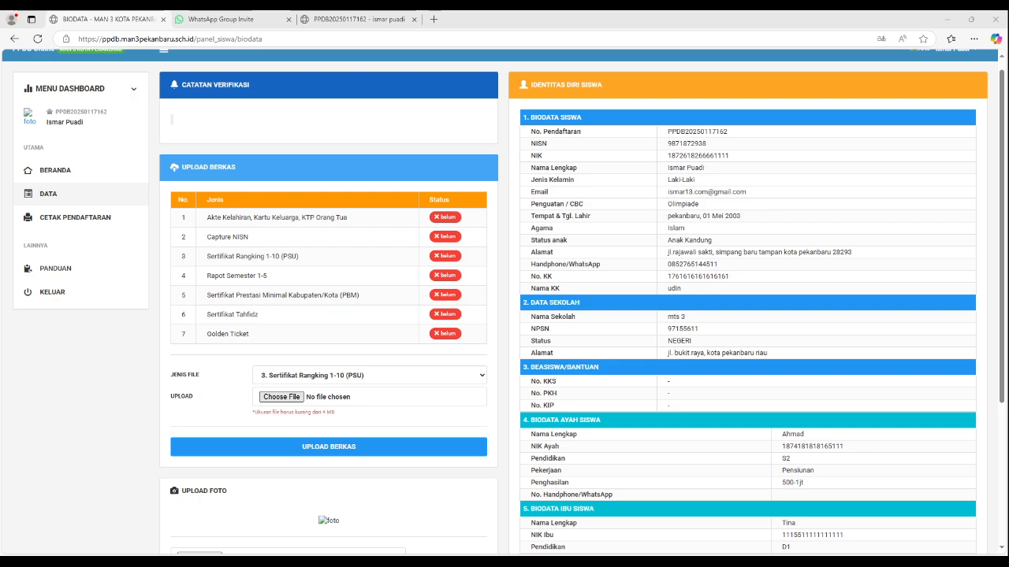
key(Return)
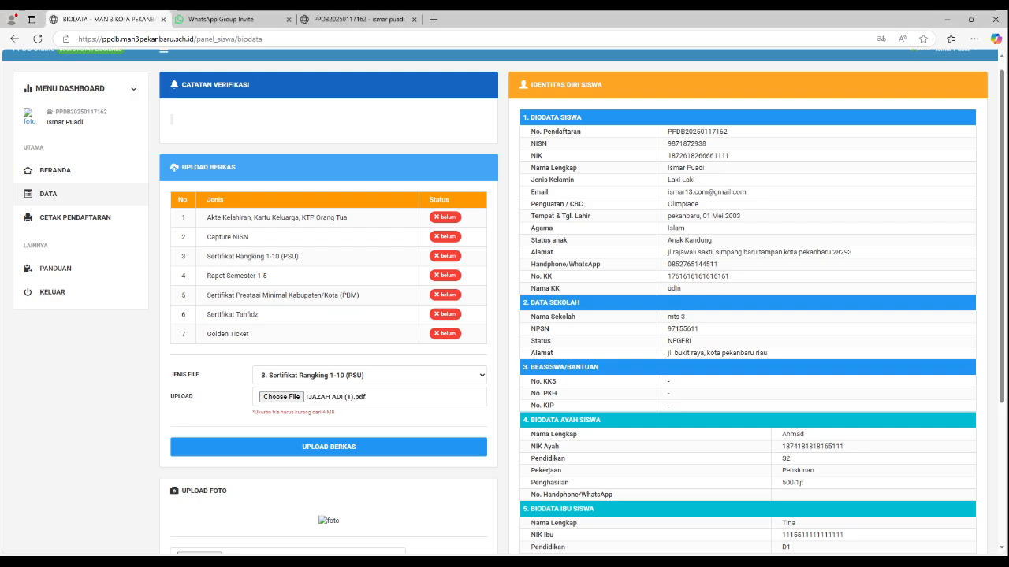
click(329, 447)
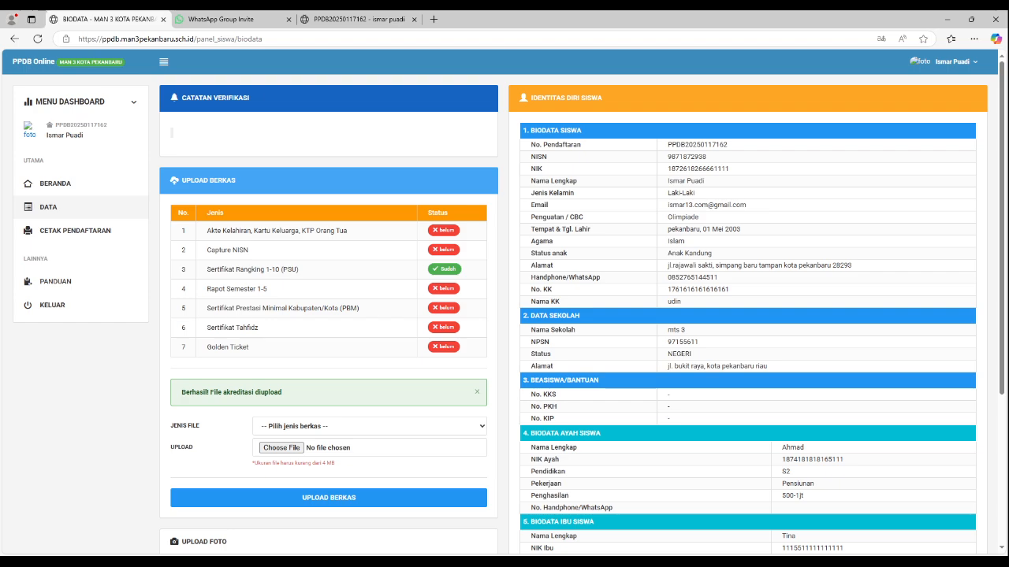
Step: Upload a file as document type "7. Golden Ticket"
click(290, 517)
click(281, 448)
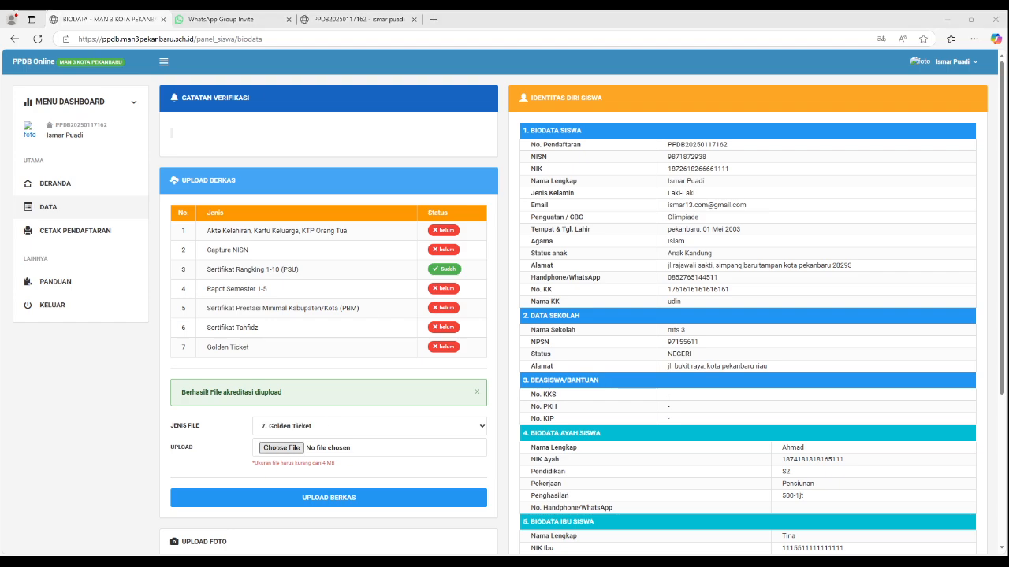
key(Return)
click(328, 497)
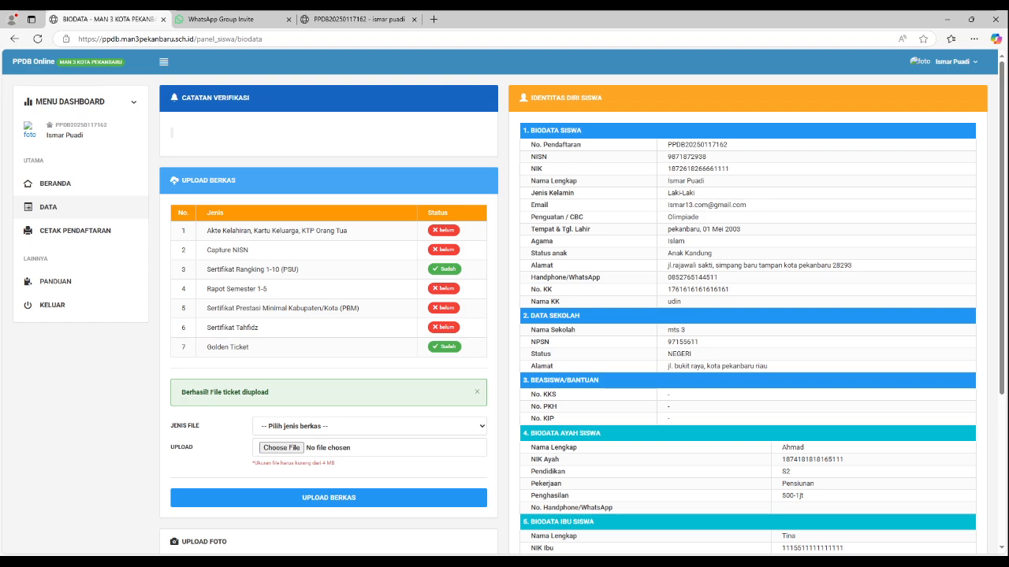
Step: Choose the student's photo under Upload Foto, upload it and check it on the Biodata page
scroll(505, 315, down, 4)
scroll(505, 315, up, 4)
scroll(504, 303, down, 4)
scroll(505, 303, up, 4)
scroll(505, 315, down, 3)
scroll(505, 315, up, 3)
scroll(504, 315, down, 3)
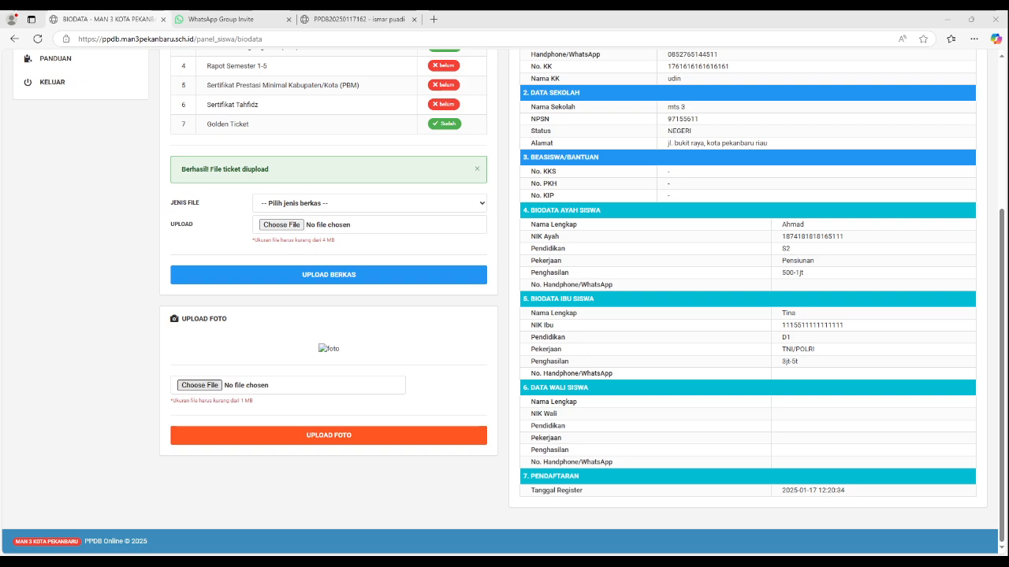
key(Return)
click(328, 436)
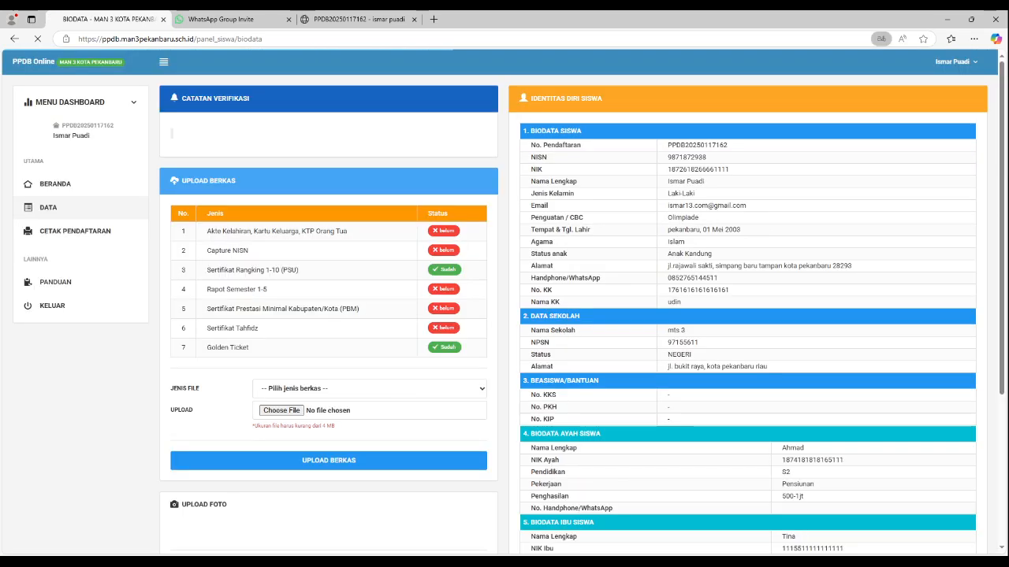
scroll(504, 315, down, 4)
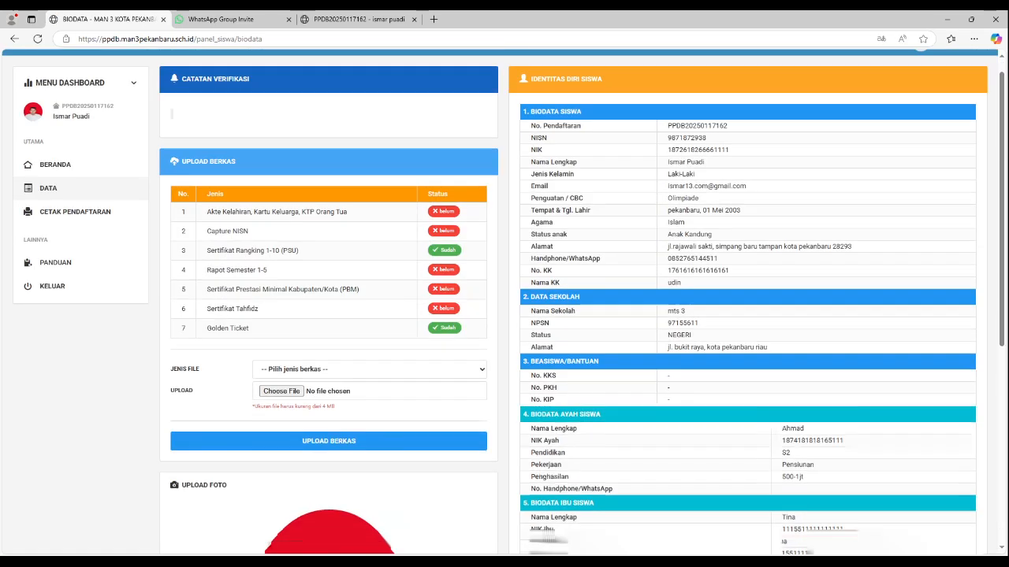
scroll(504, 315, up, 4)
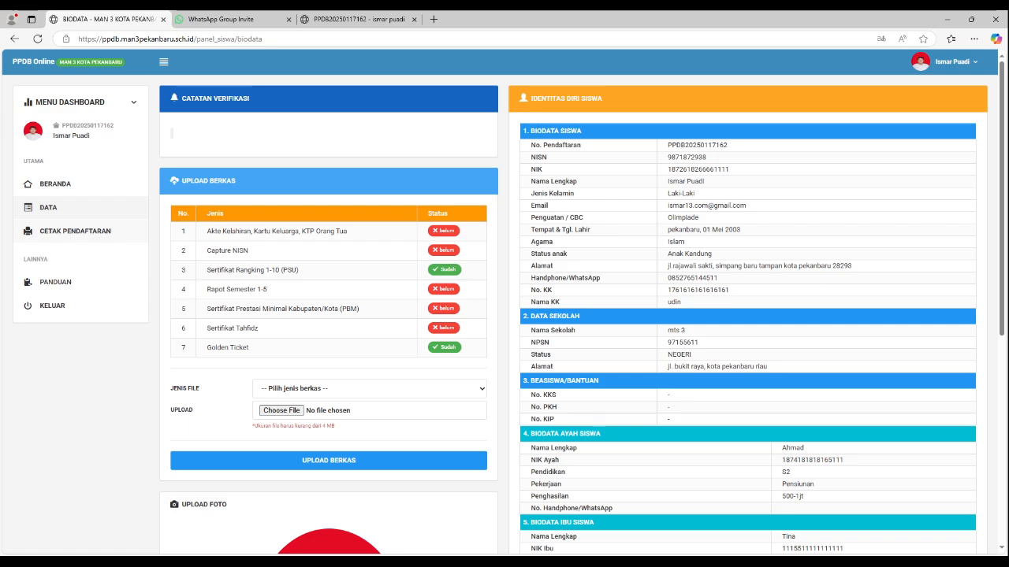
Step: Open the registration card printout again, close it and return to the Beranda dashboard
click(75, 231)
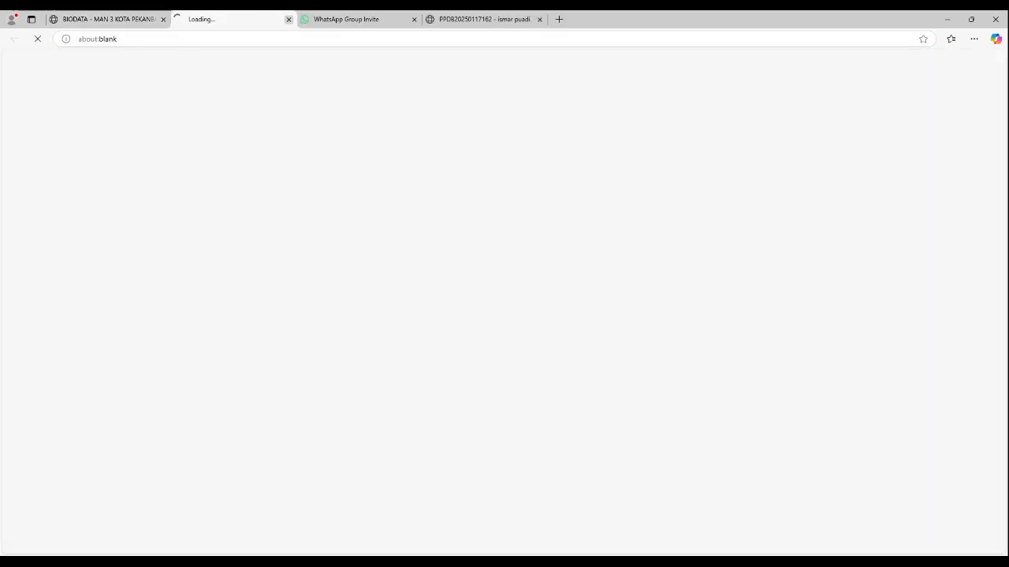
click(288, 20)
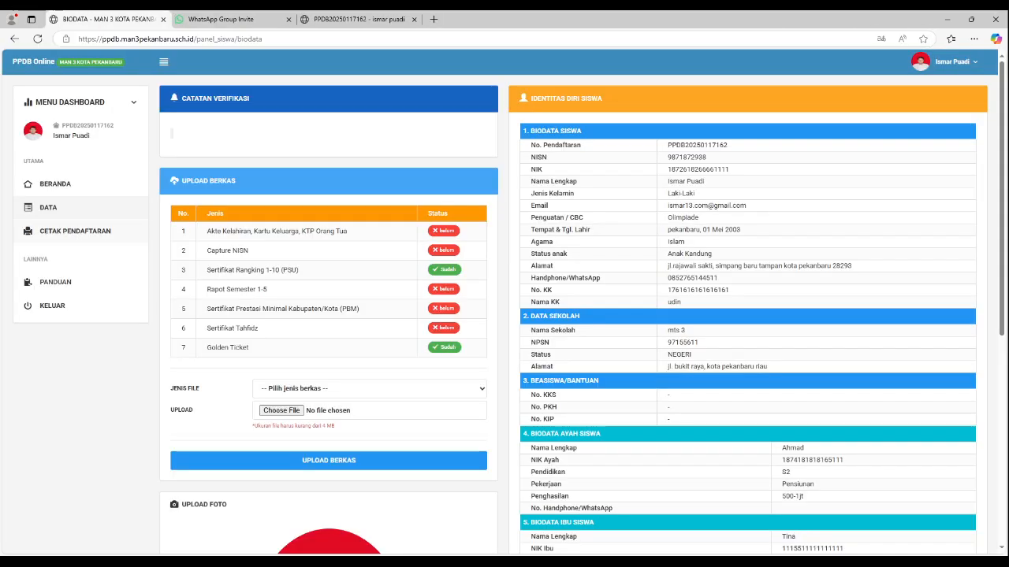
click(55, 185)
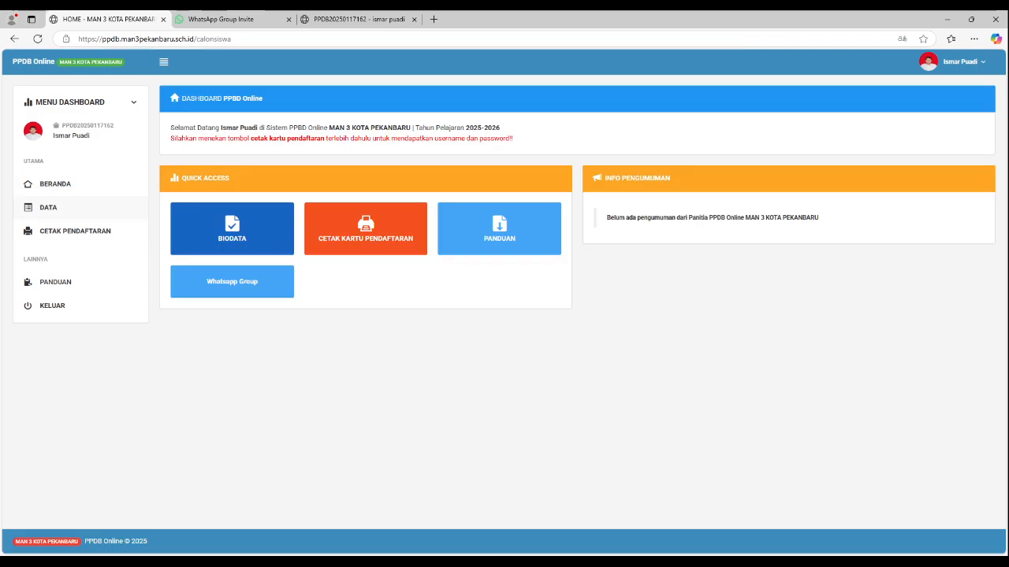
Step: Open the student's grade entry form and enter Agama 87, Matematika 76, Bahasa Inggris 98, Bahasa Indonesia 78, IPA 90 and IPS 92
click(48, 207)
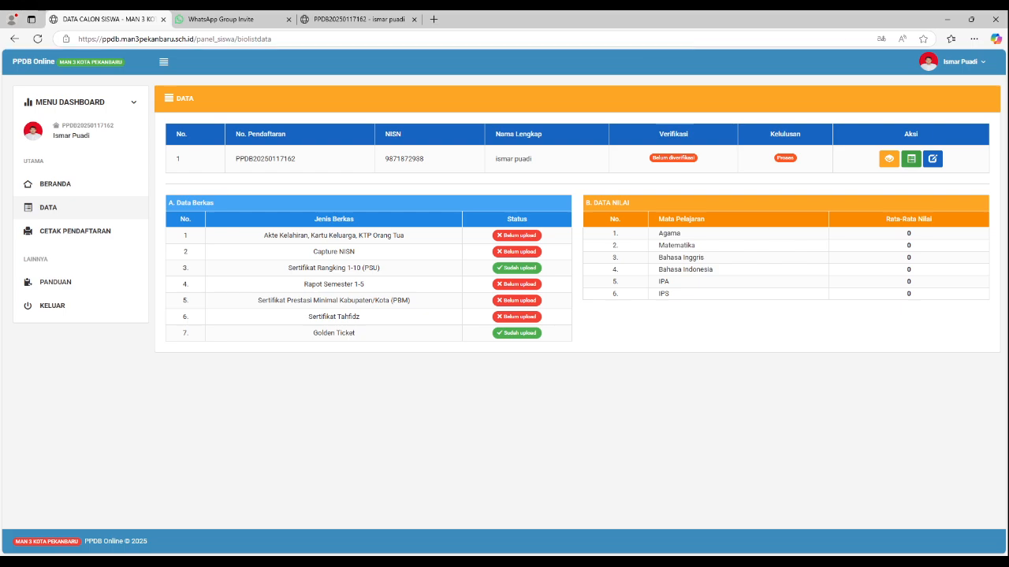
click(911, 159)
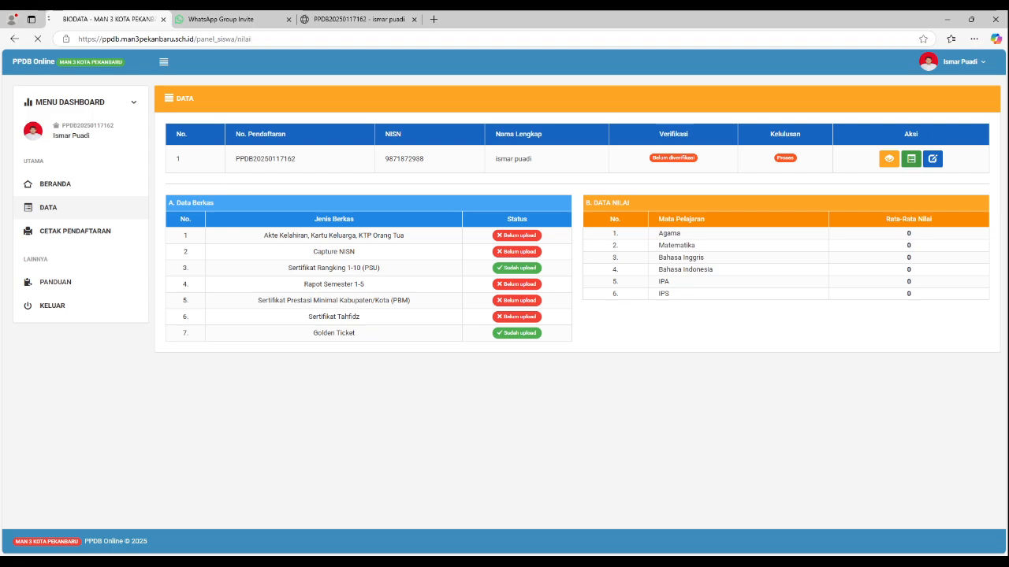
click(352, 154)
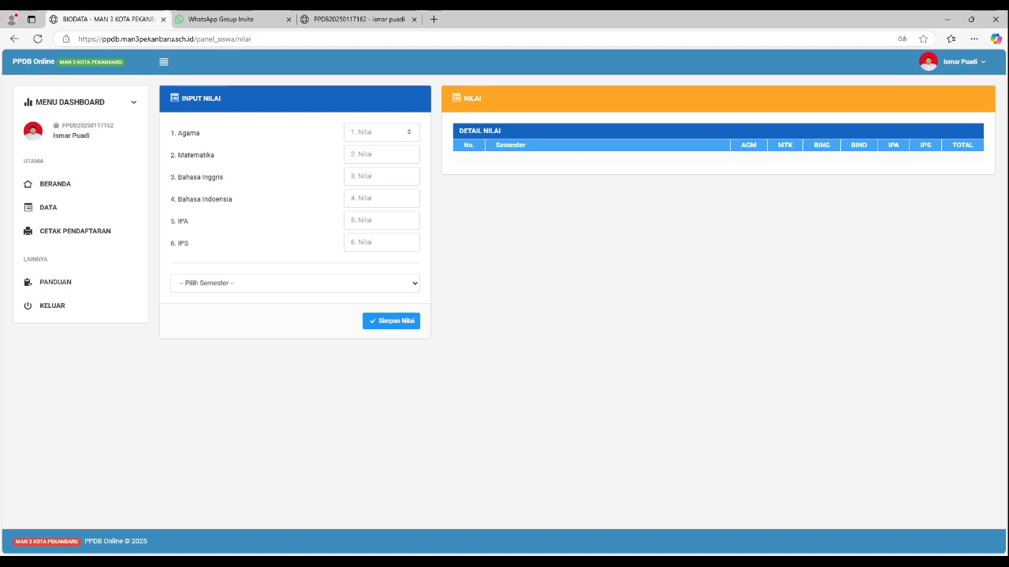
text(87)
text(76)
key(Tab)
text(98)
text(78)
text(90)
key(Tab)
text(92)
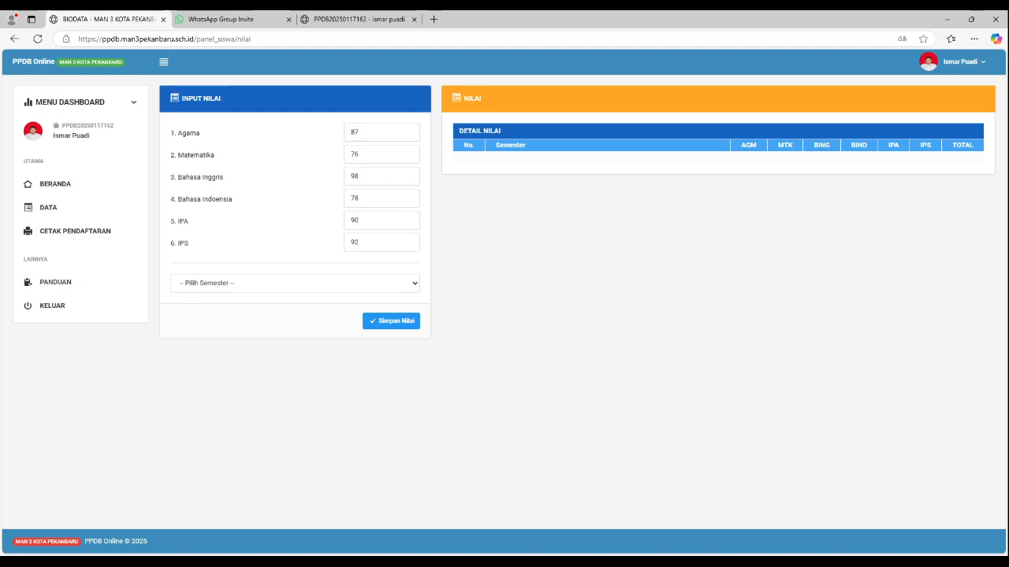
Step: Assign the entered grades to semester 1, save them and check the subject averages on the Data page
key(Down)
key(Return)
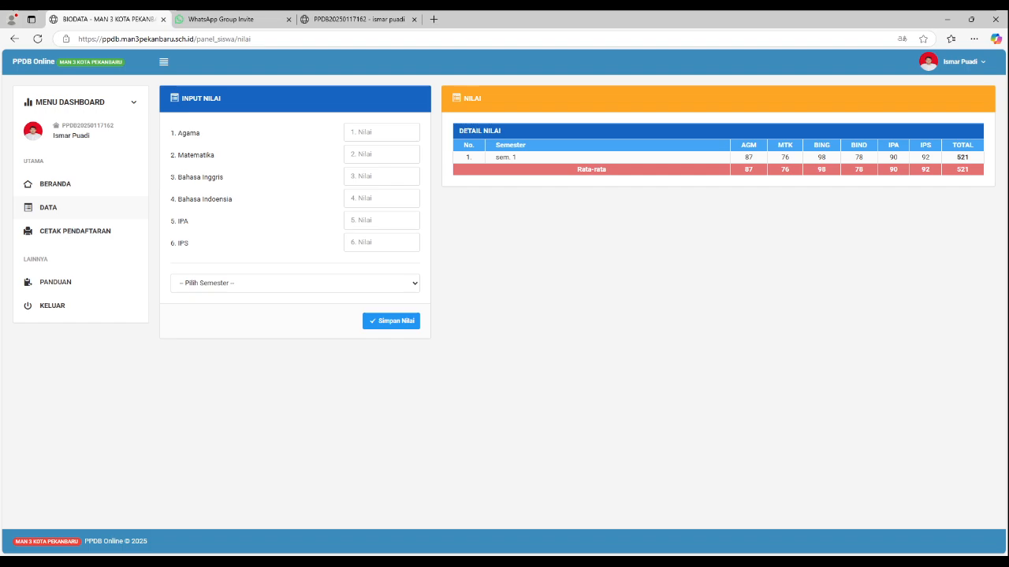
key(F5)
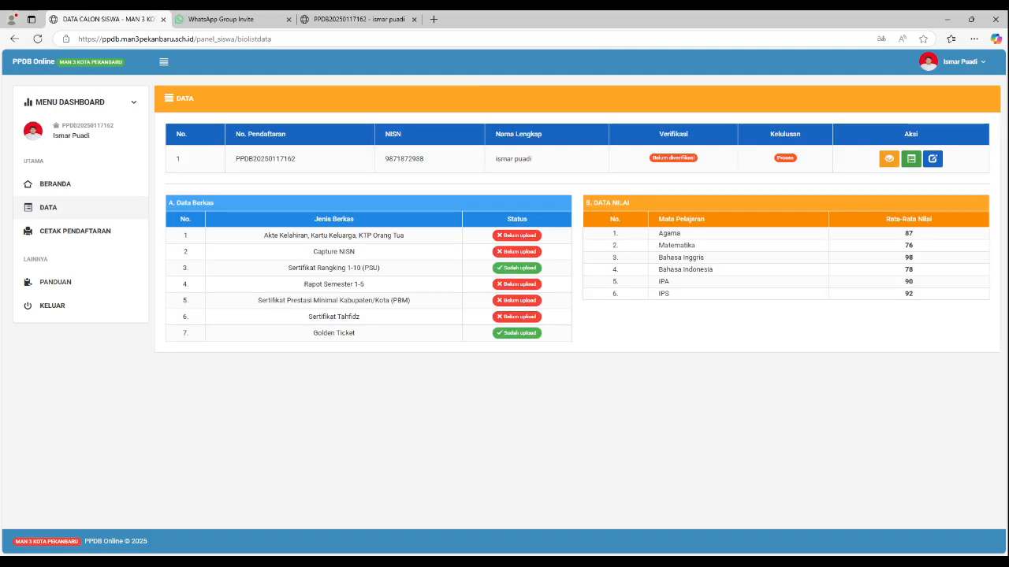
Step: Open the student's biodata for editing and review the Profil fields, including Kecamatan
click(932, 158)
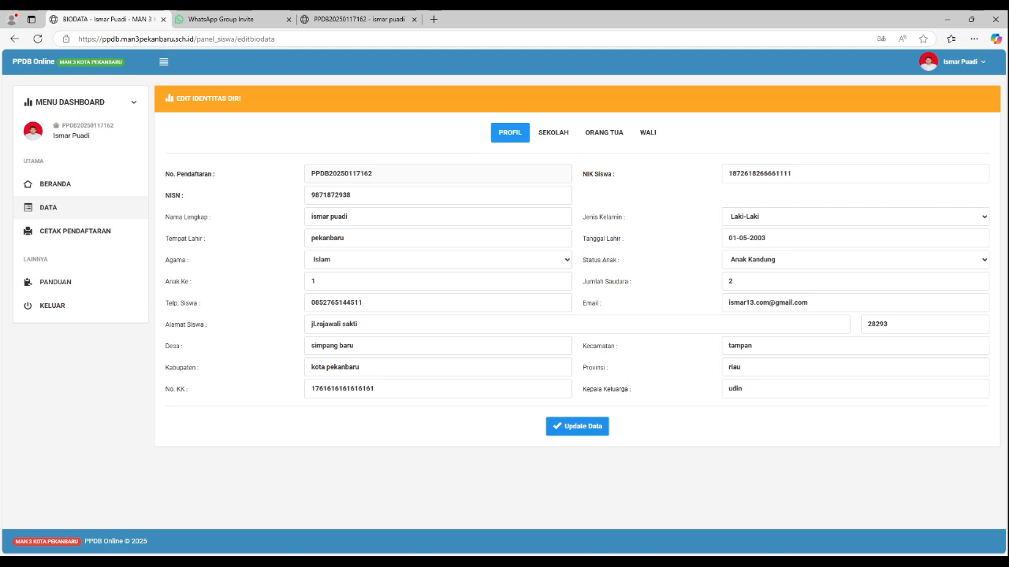
double_click(742, 346)
click(753, 346)
Step: Check the student's updated verification status on the Data page and return to the Beranda dashboard
click(48, 208)
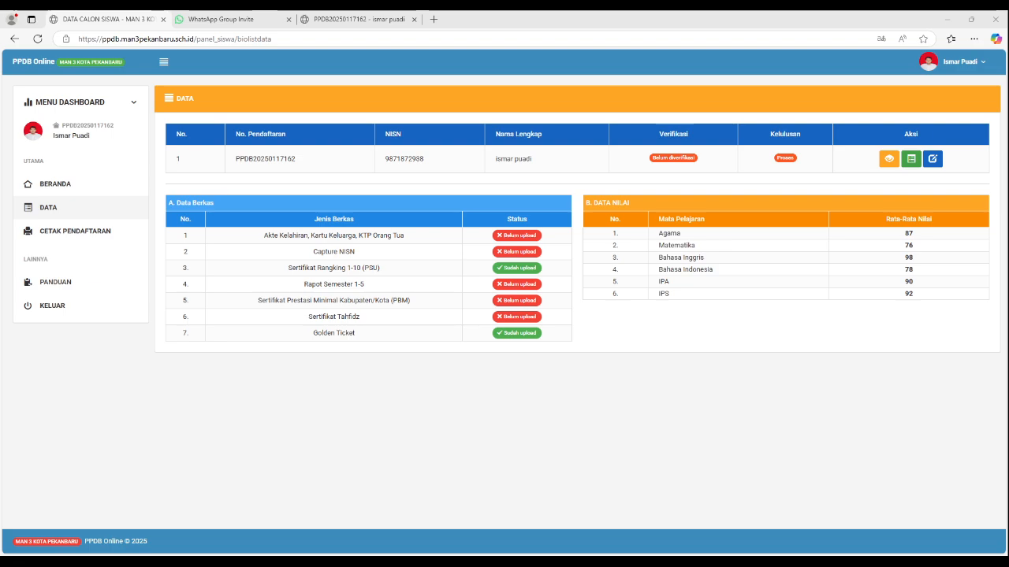
key(F5)
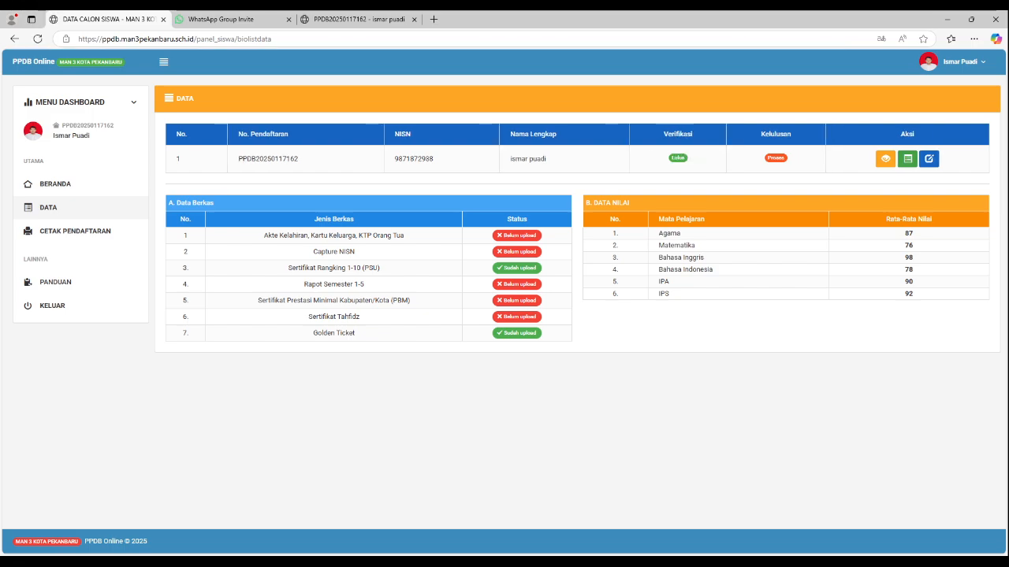
click(55, 185)
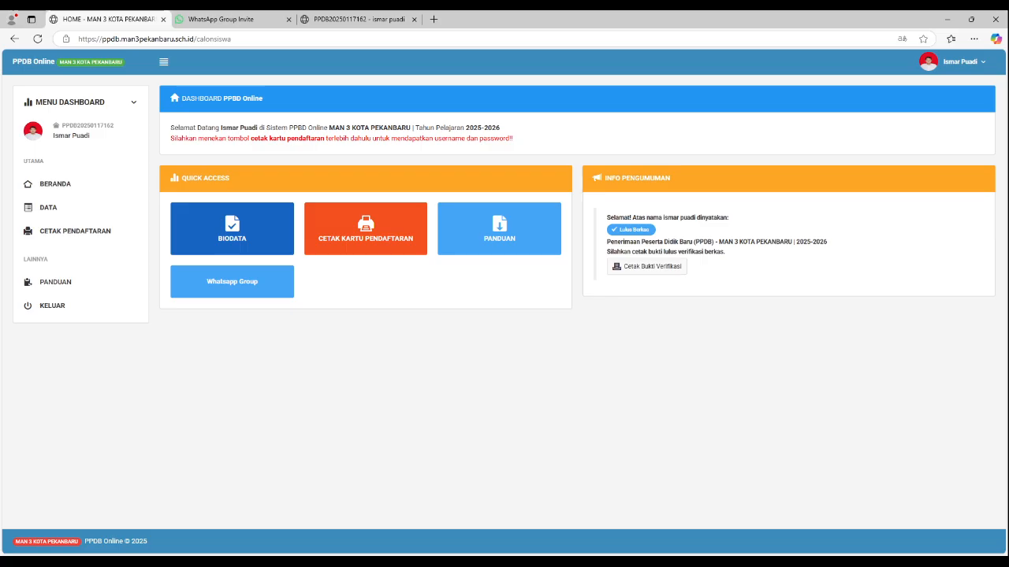
Step: Open the Bukti Verifikasi printout from Info Pengumuman, review the whole page and return to the dashboard
click(647, 267)
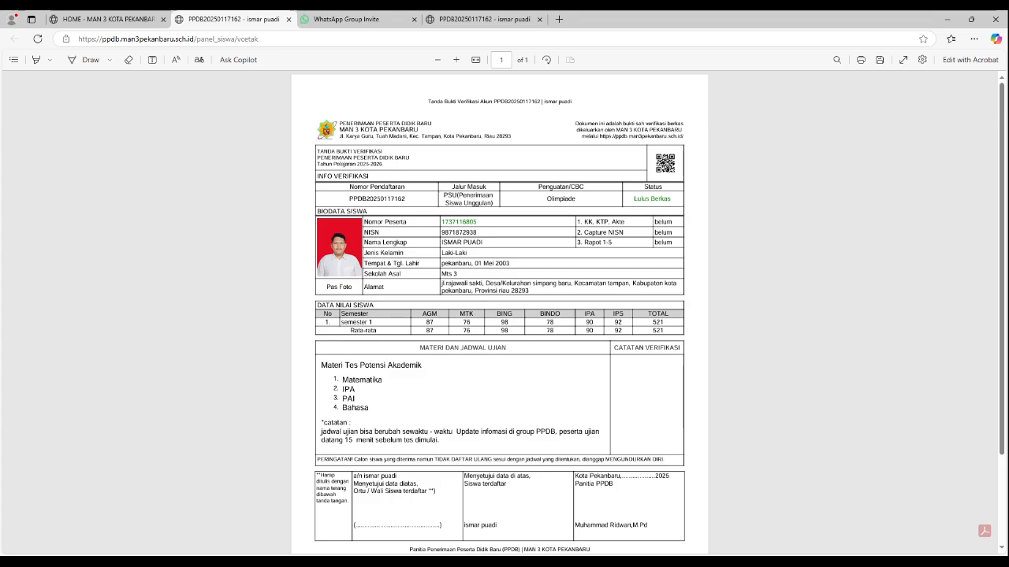
scroll(500, 312, down, 2)
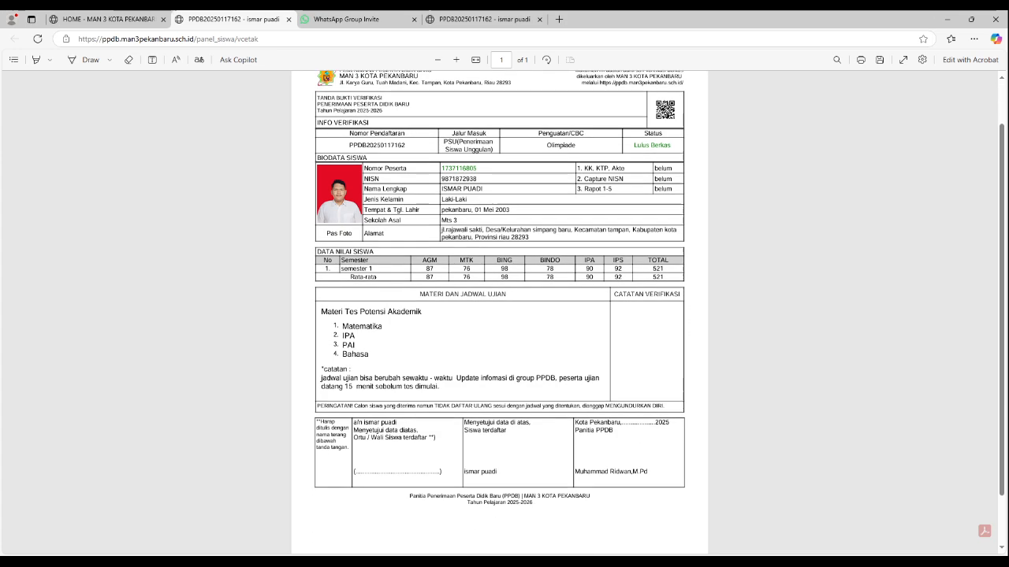
scroll(500, 312, up, 2)
scroll(500, 312, down, 3)
scroll(500, 312, up, 3)
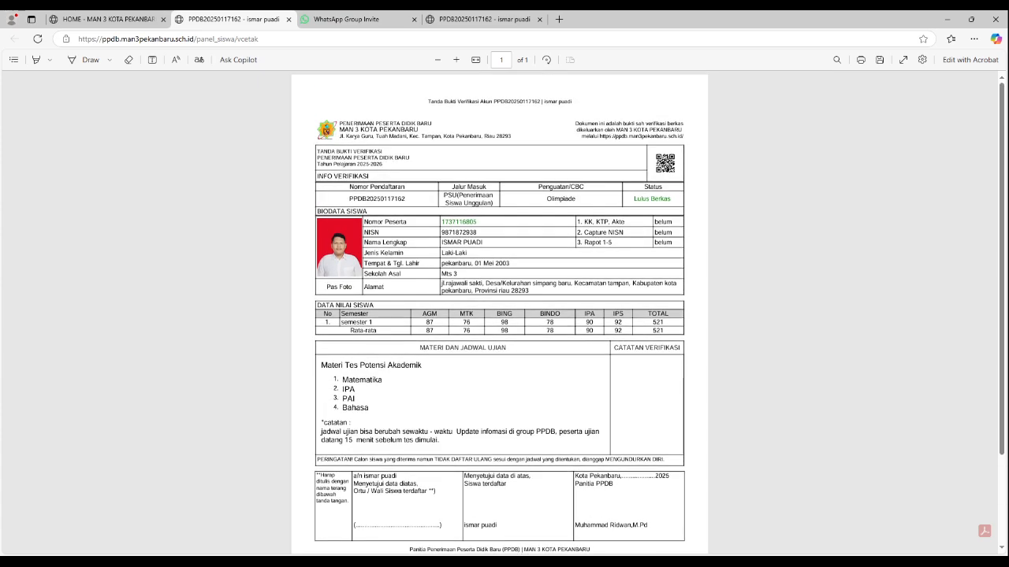
scroll(499, 312, down, 3)
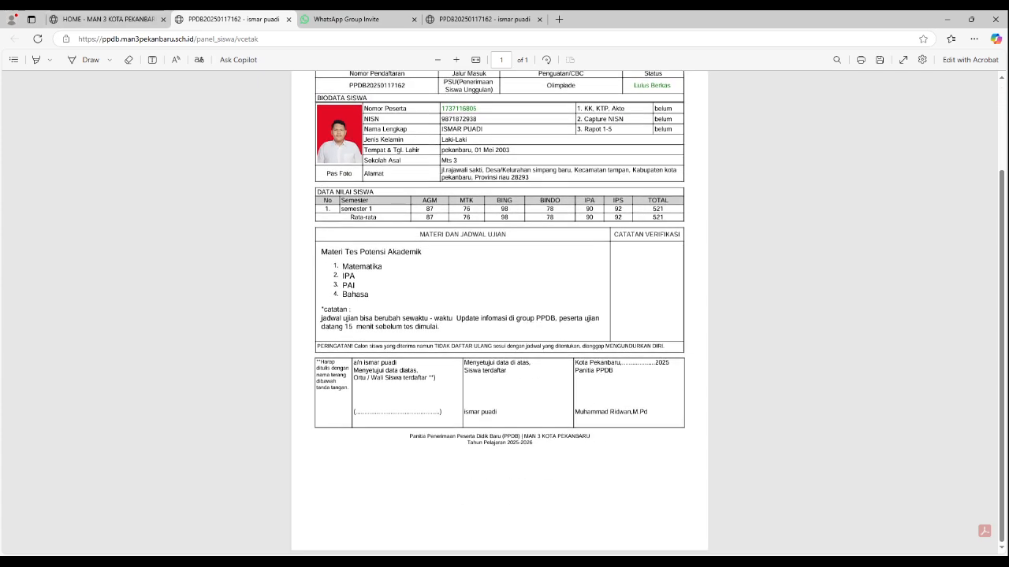
scroll(500, 312, up, 3)
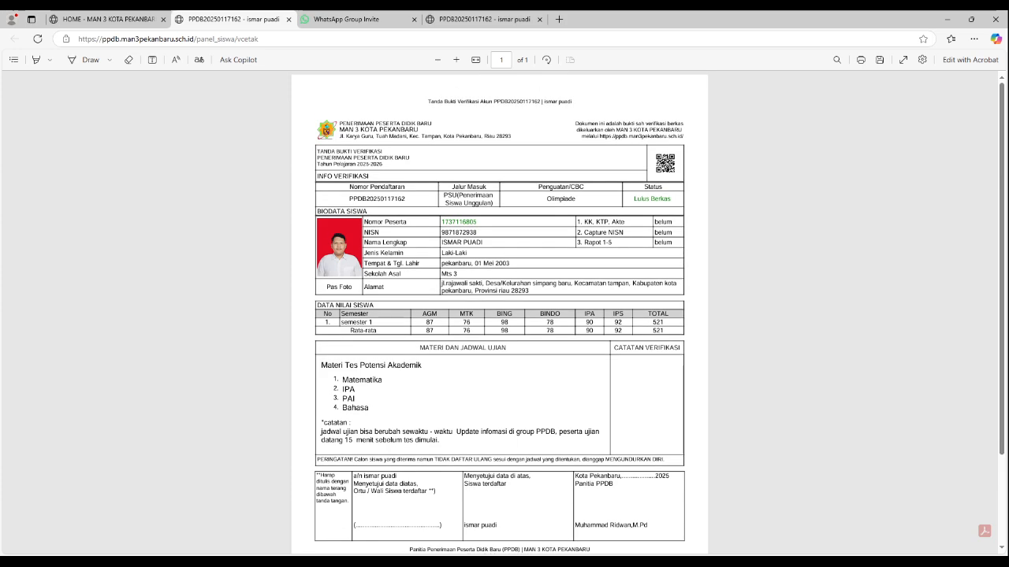
click(102, 19)
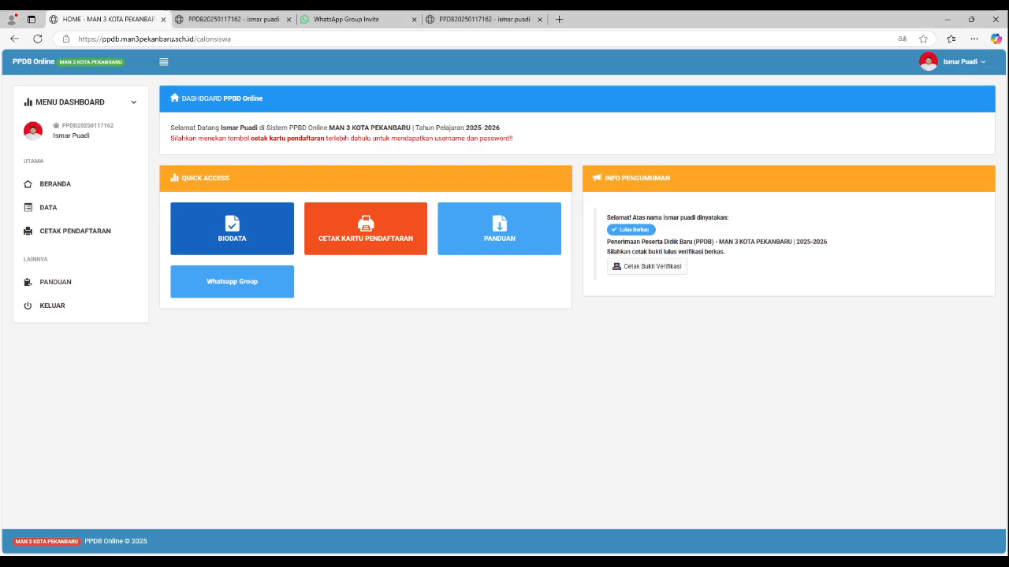
Step: Reload the Beranda dashboard to check Info Pengumuman for the selection result and open the Data page
key(F5)
click(55, 184)
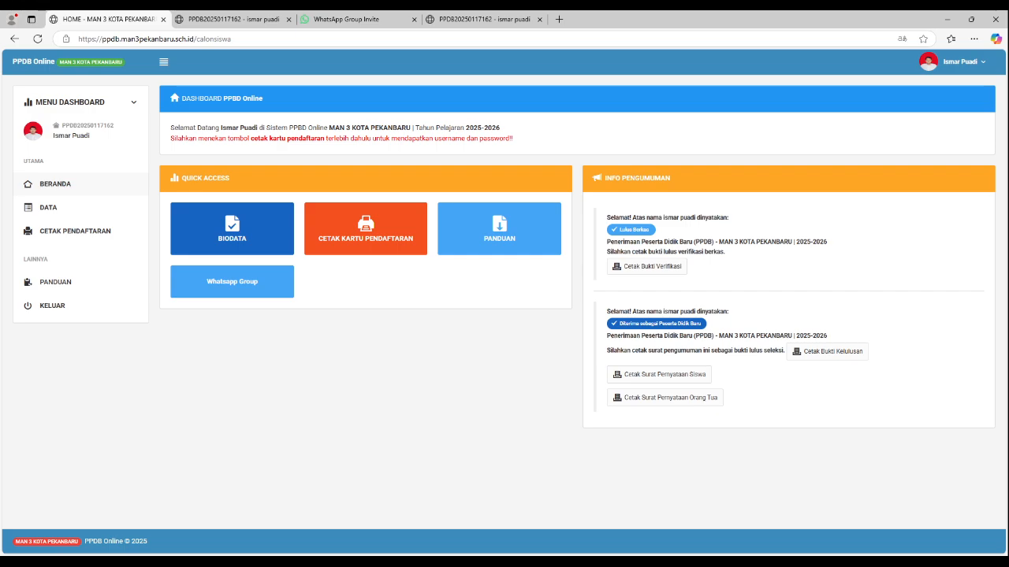
click(49, 208)
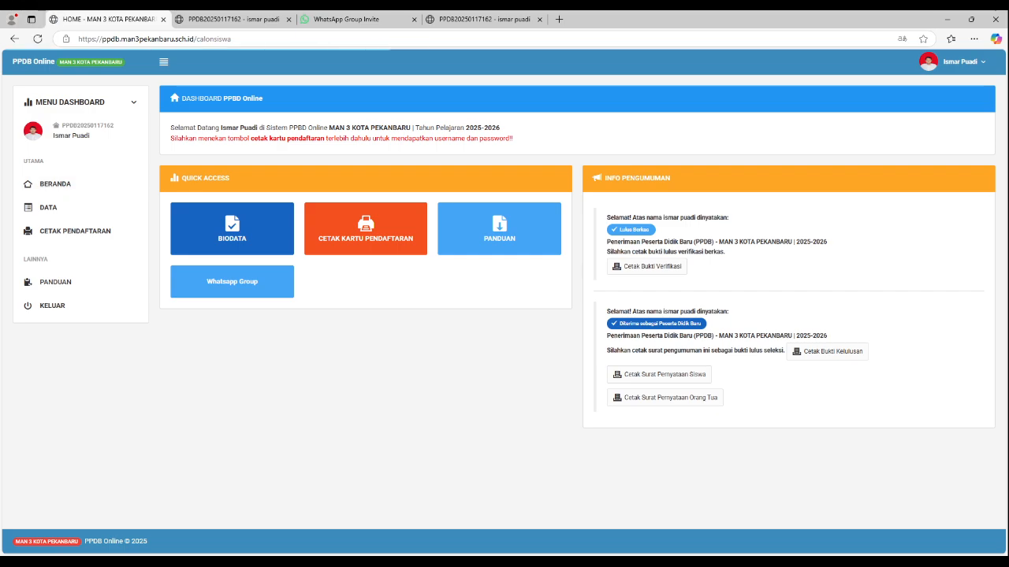